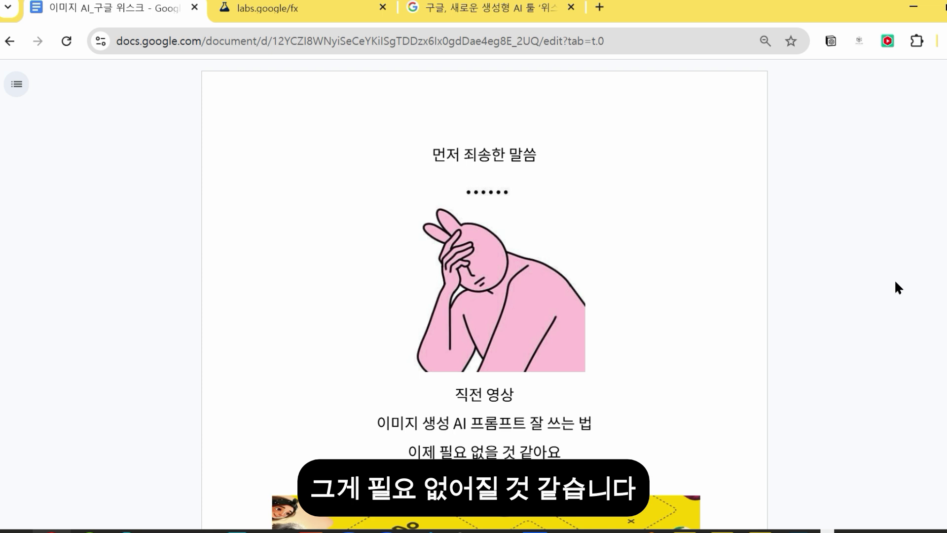
Read through the document's introduction to Whisk and open Whisk from the labs.google/fx page
scroll(895, 282, "down", 8)
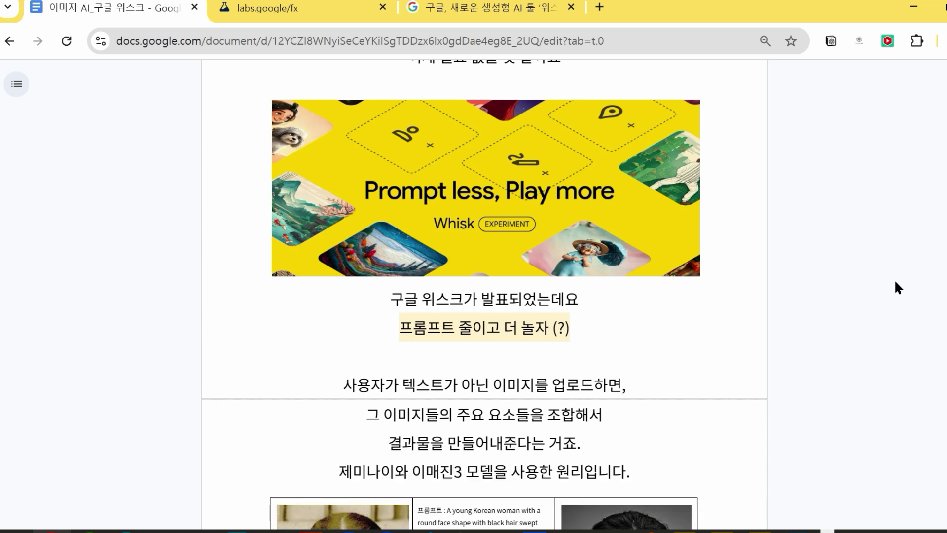
scroll(894, 279, "down", 3)
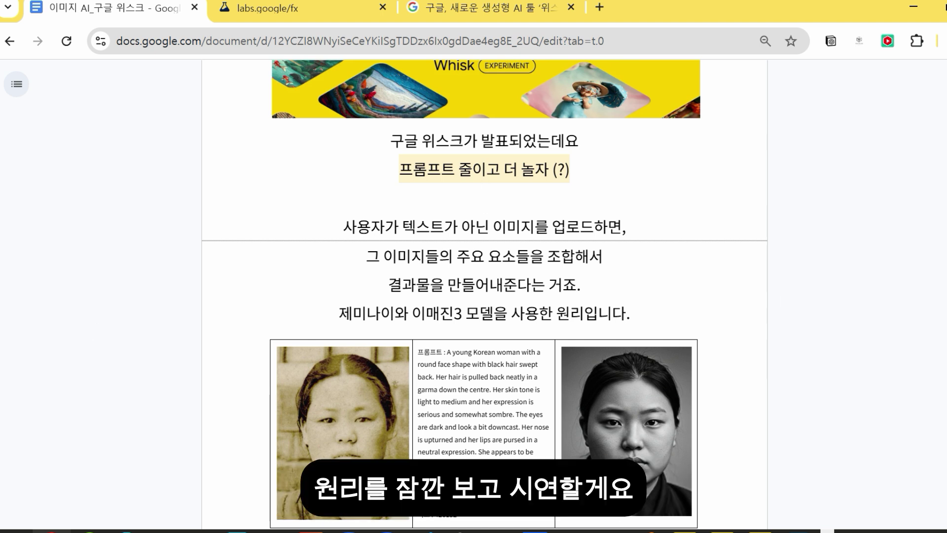
scroll(87, 417, "down", 3)
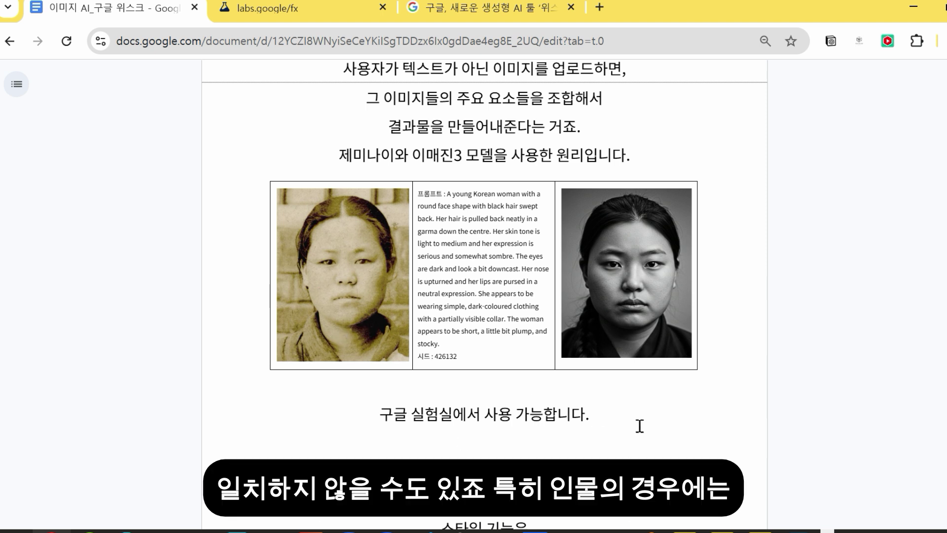
left_click(266, 8)
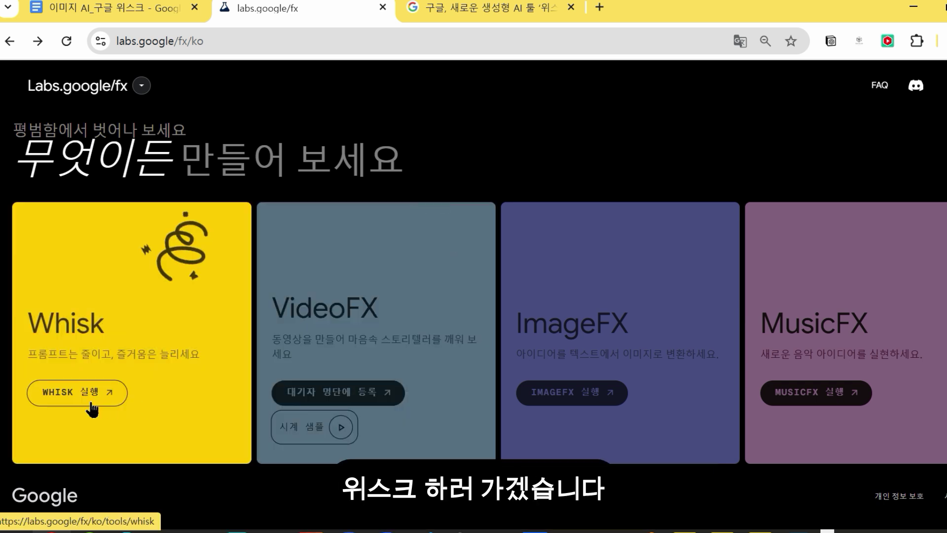
left_click(196, 359)
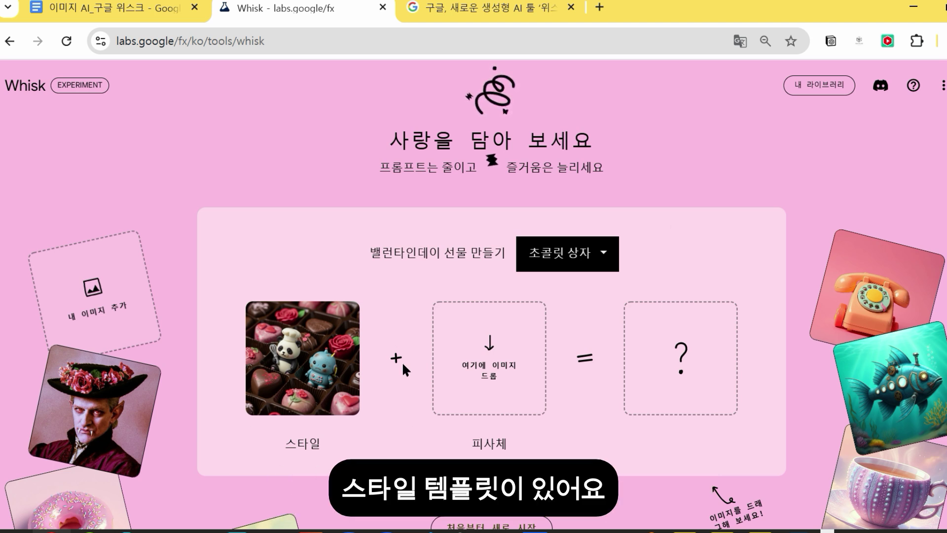
Try the 카드 style for the Valentine's gift, choose 인형, and place the potted cactus image as the subject
left_click(567, 253)
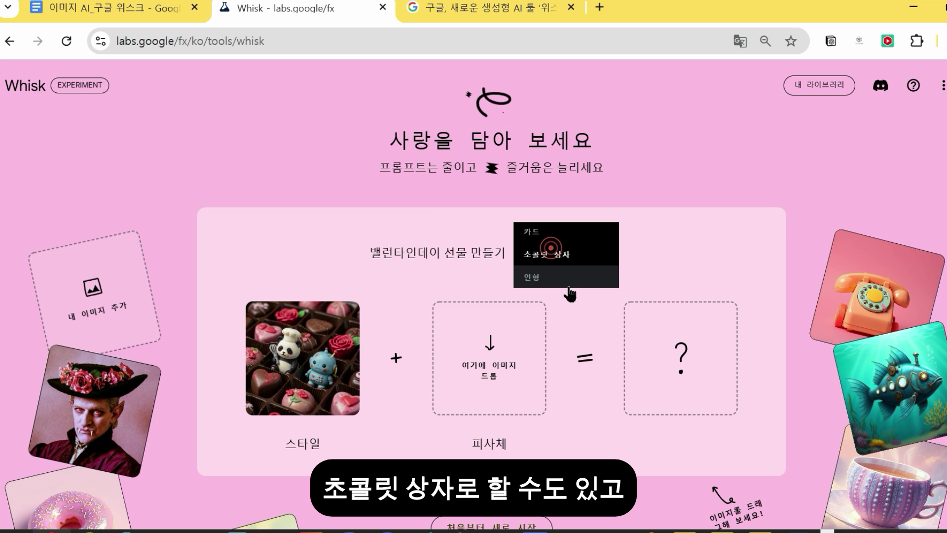
left_click(565, 233)
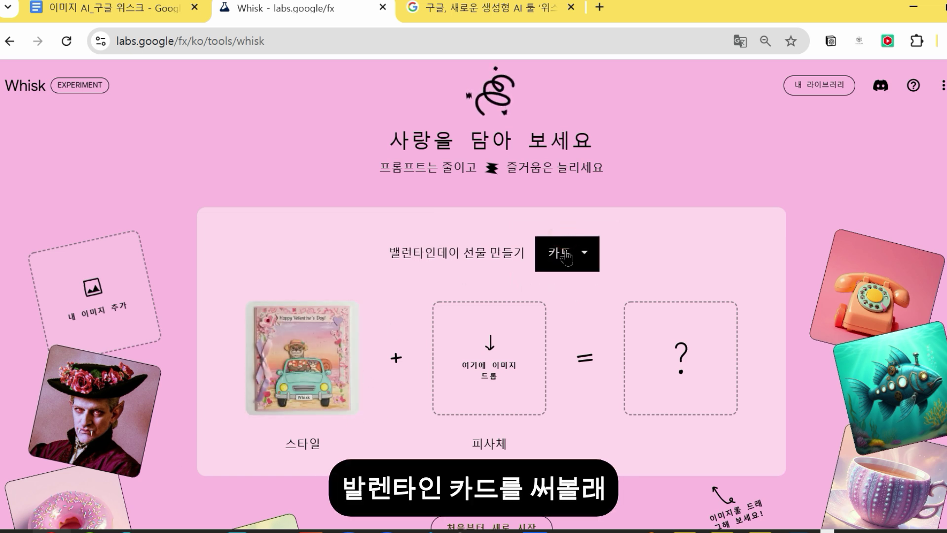
left_click(566, 252)
left_click(577, 297)
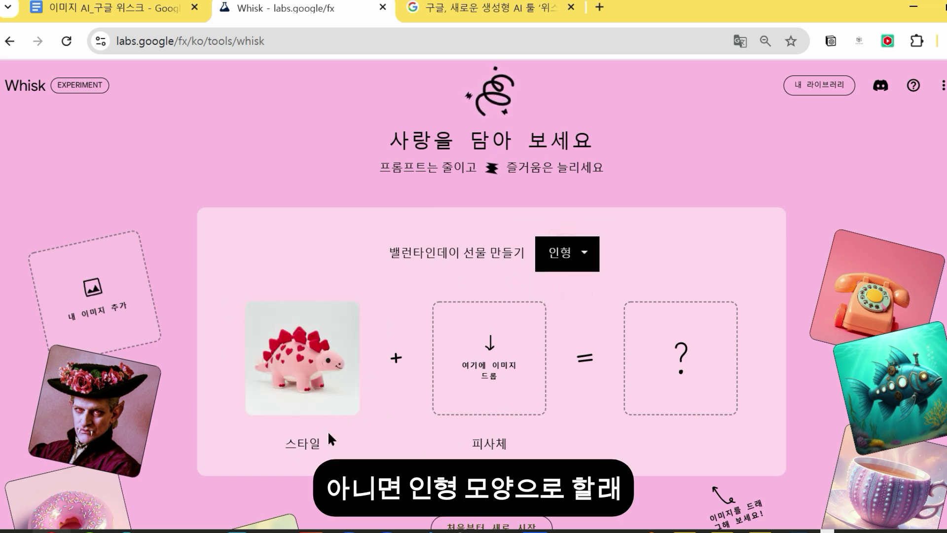
scroll(702, 201, "down", 2)
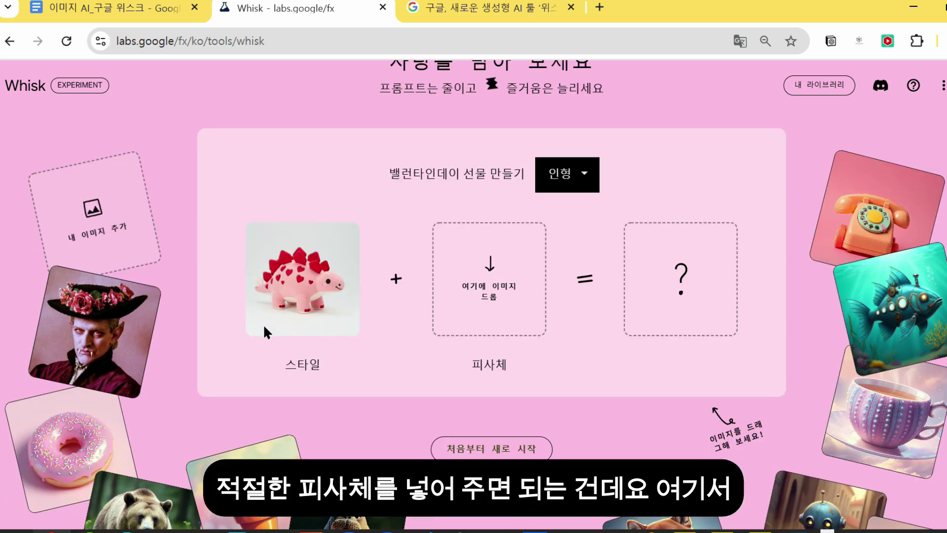
left_click_drag(245, 488, 476, 281)
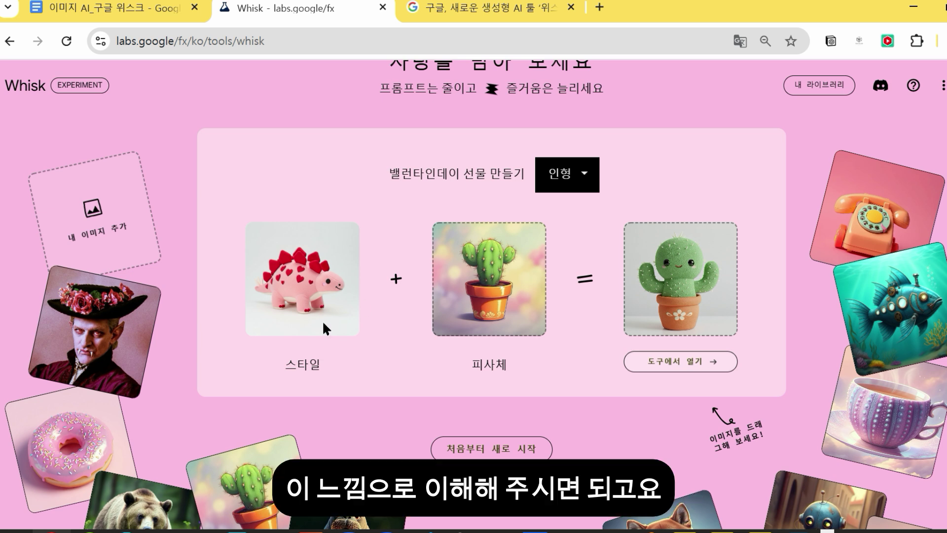
Change the Valentine's gift style to 카드 and start from scratch in the full Whisk workspace
left_click(577, 177)
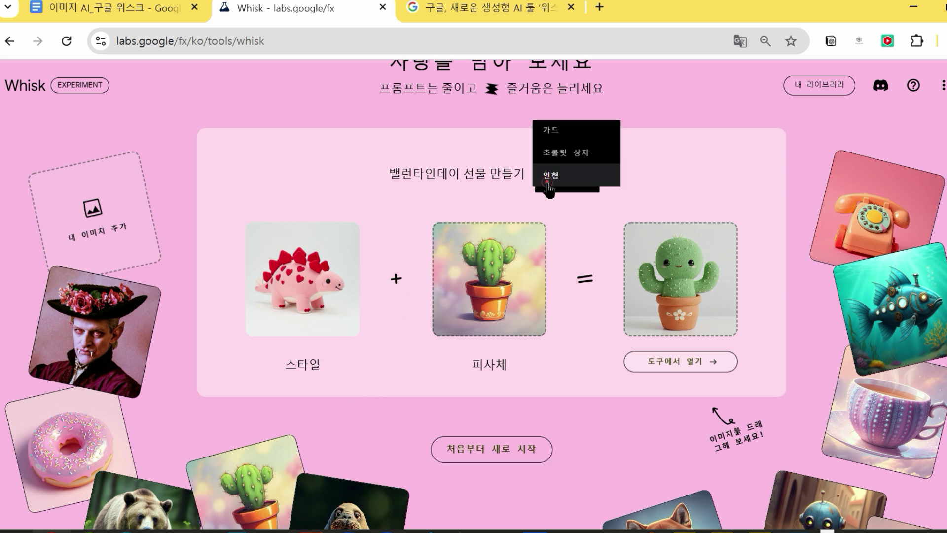
left_click(592, 154)
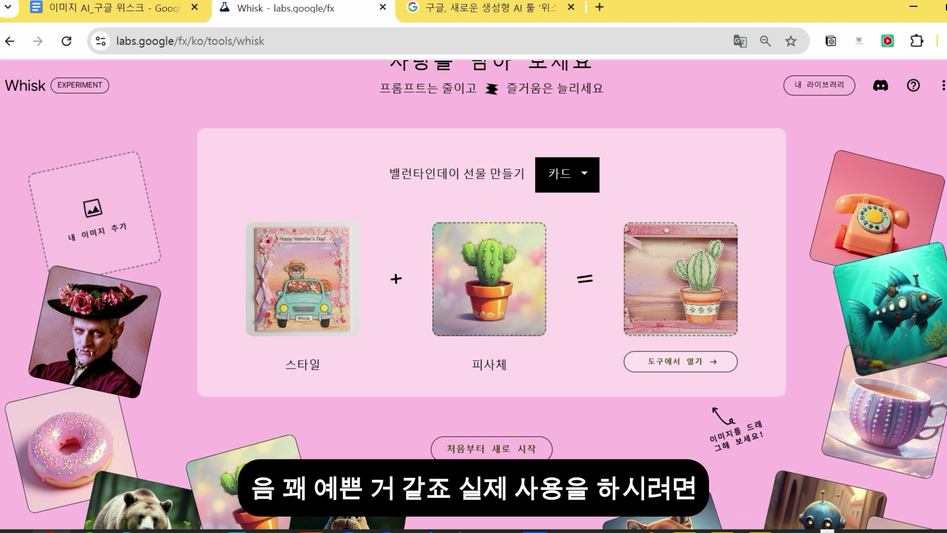
left_click(490, 451)
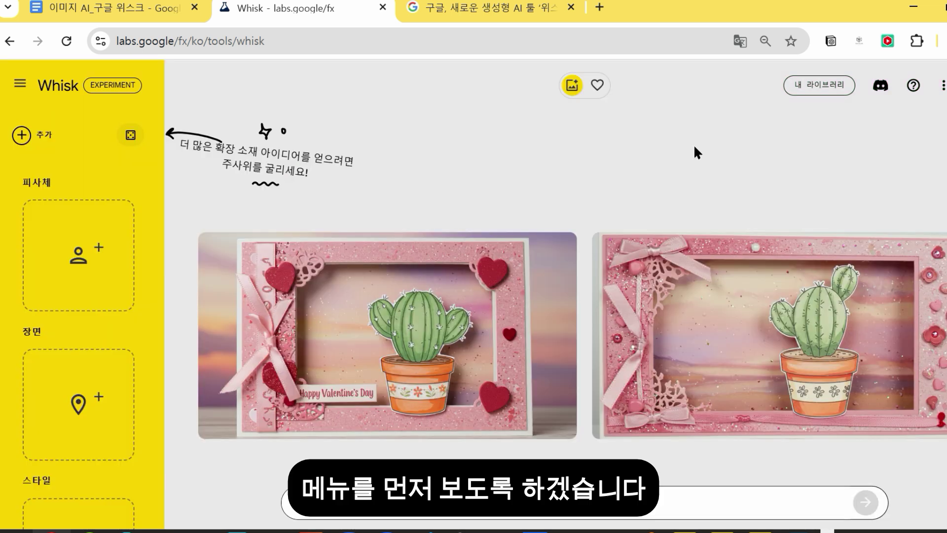
Load the 스티커 template and delete the style image it supplies
left_click(19, 87)
left_click(100, 182)
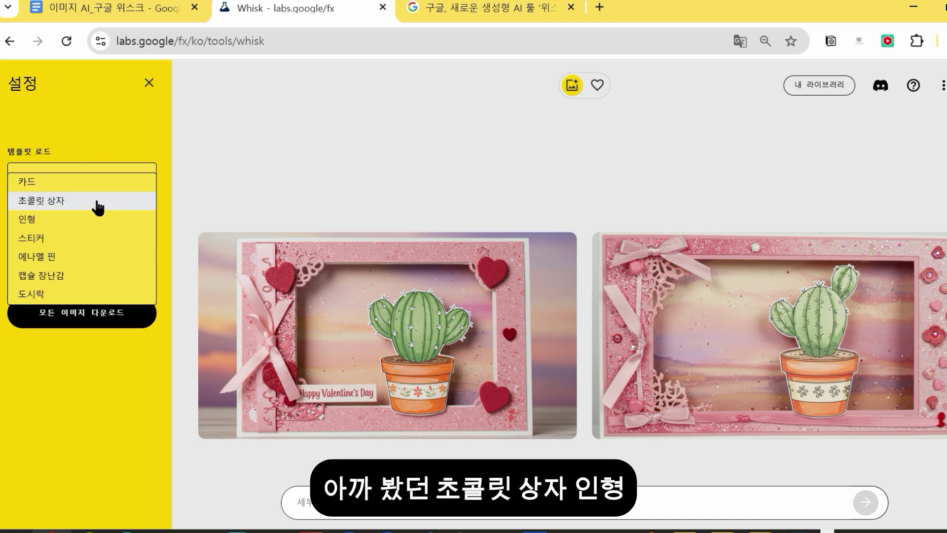
left_click(97, 239)
scroll(101, 470, "down", 2)
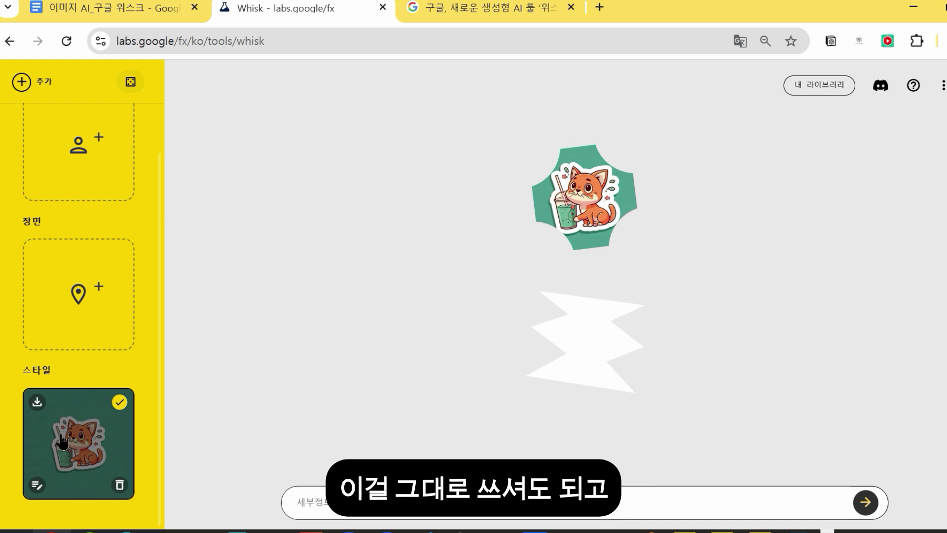
left_click(119, 485)
scroll(138, 330, "up", 3)
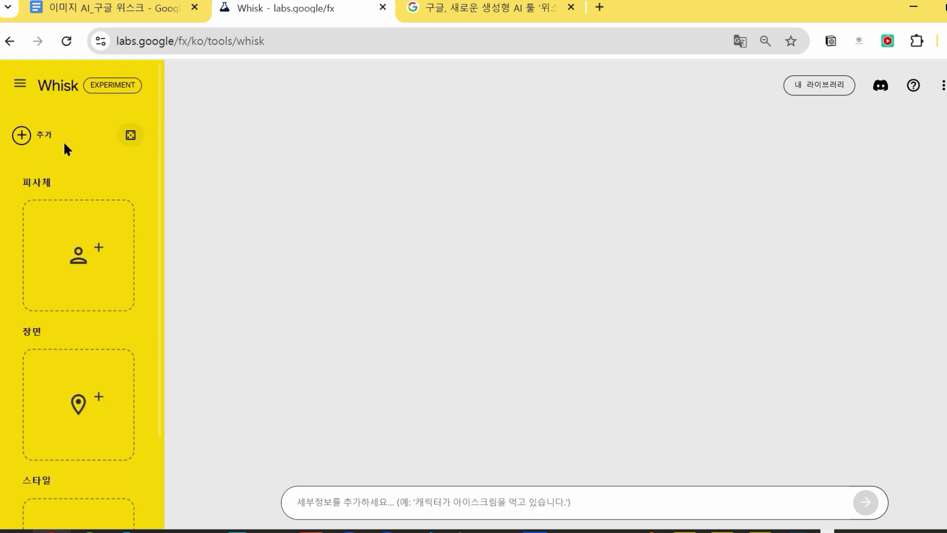
Examine the aspect ratio options in the settings and the subject, scene and style slots
left_click(20, 85)
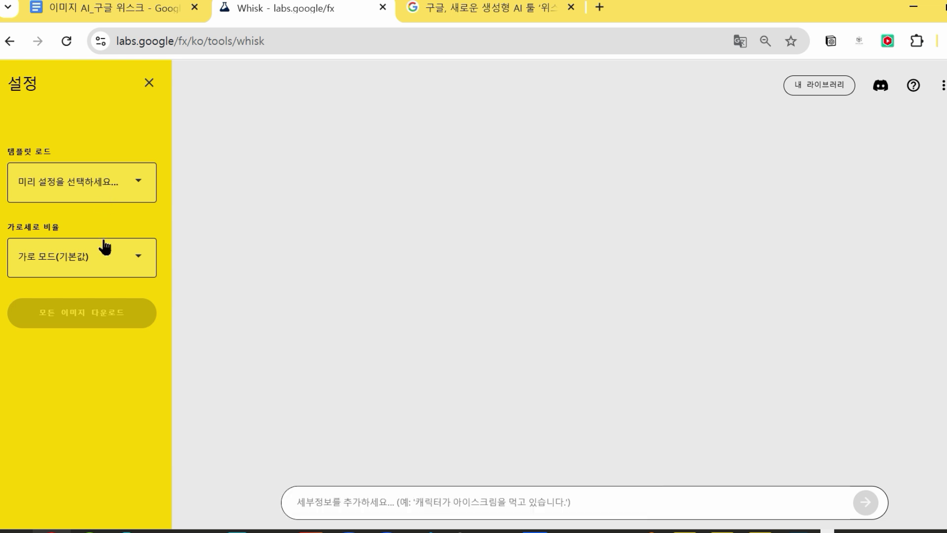
left_click(103, 255)
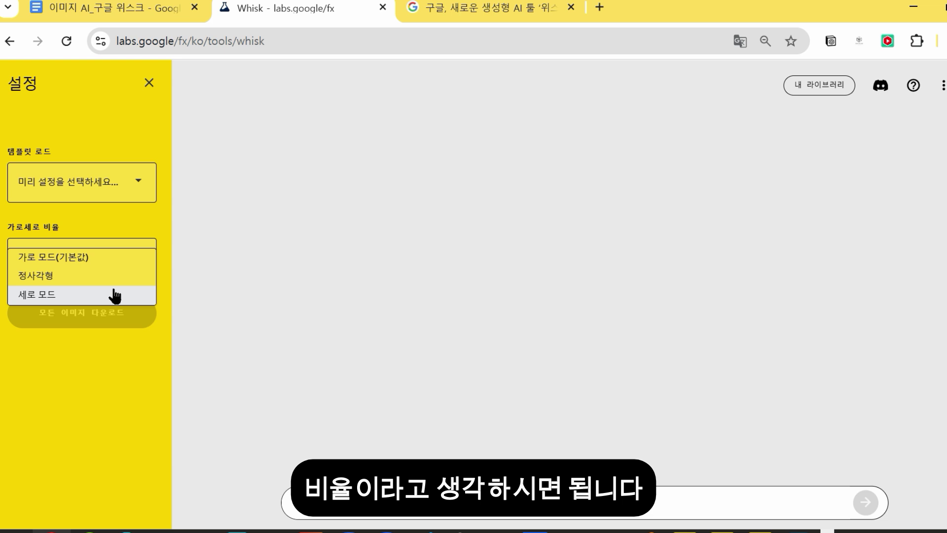
left_click(101, 355)
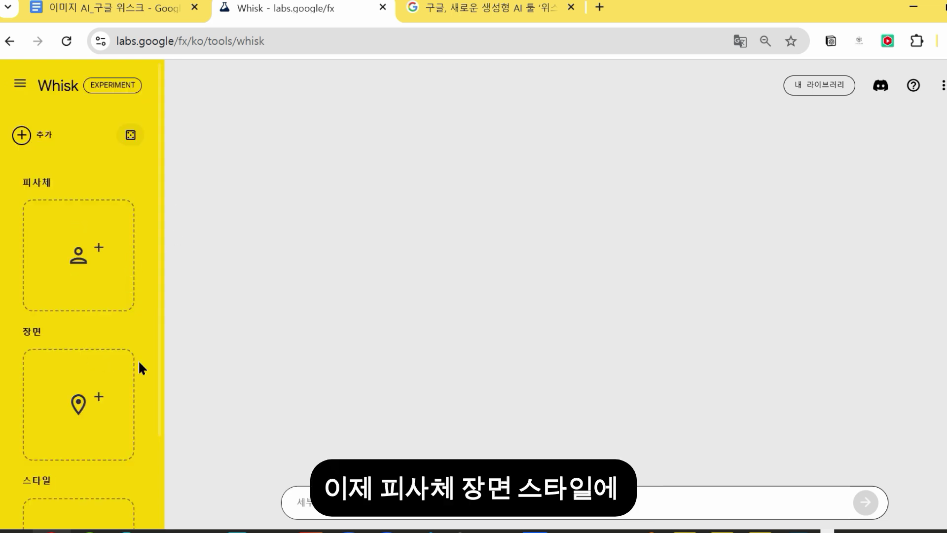
scroll(143, 362, "down", 2)
scroll(144, 359, "up", 2)
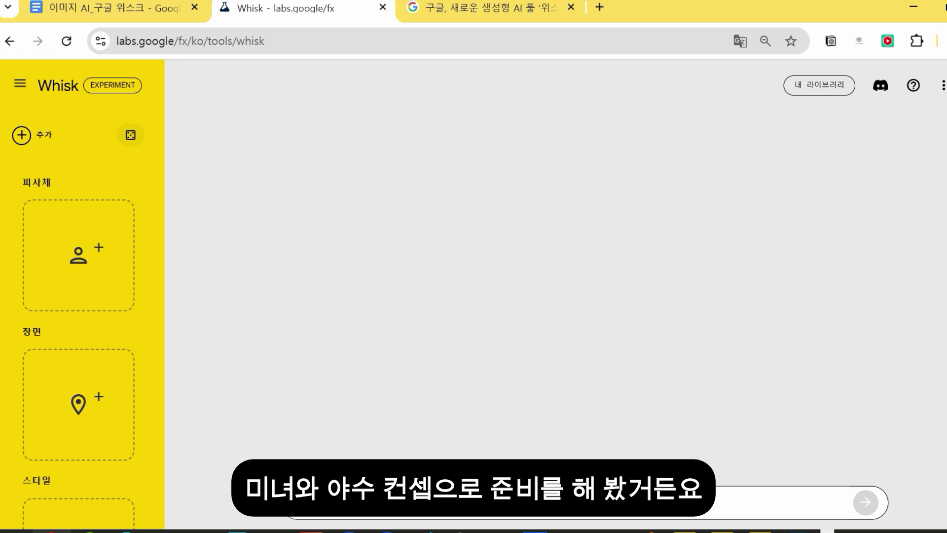
Add the woman's portrait as the subject and the lion-like beast image as a second subject
left_click_drag(0, 222, 55, 317)
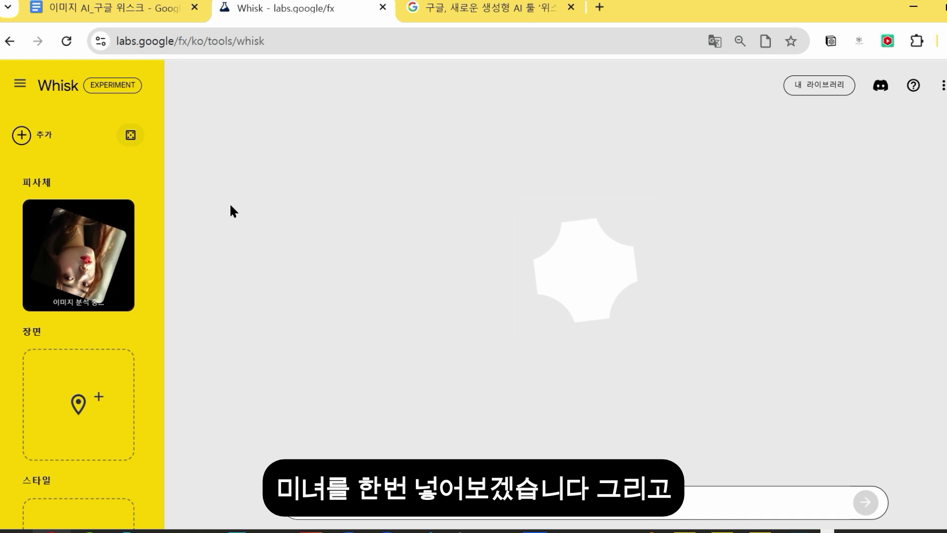
left_click(30, 141)
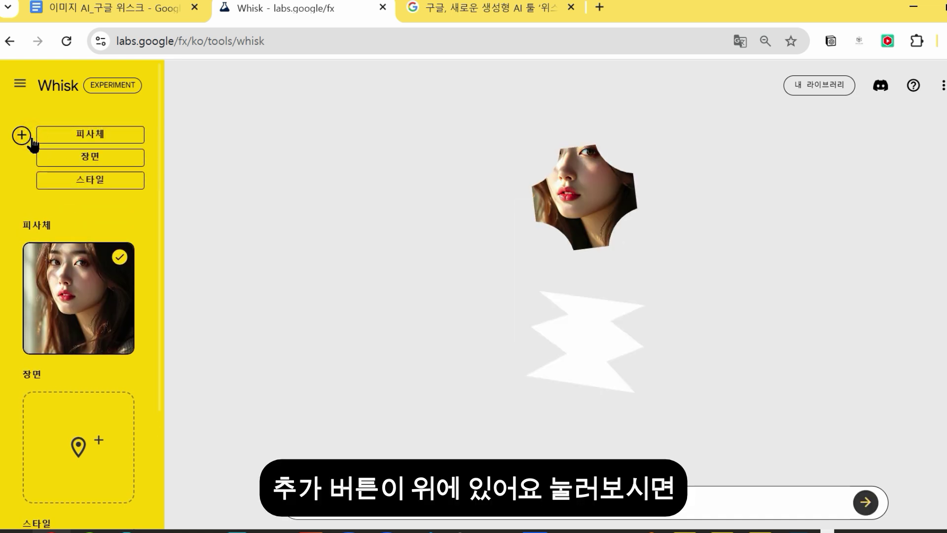
left_click(74, 134)
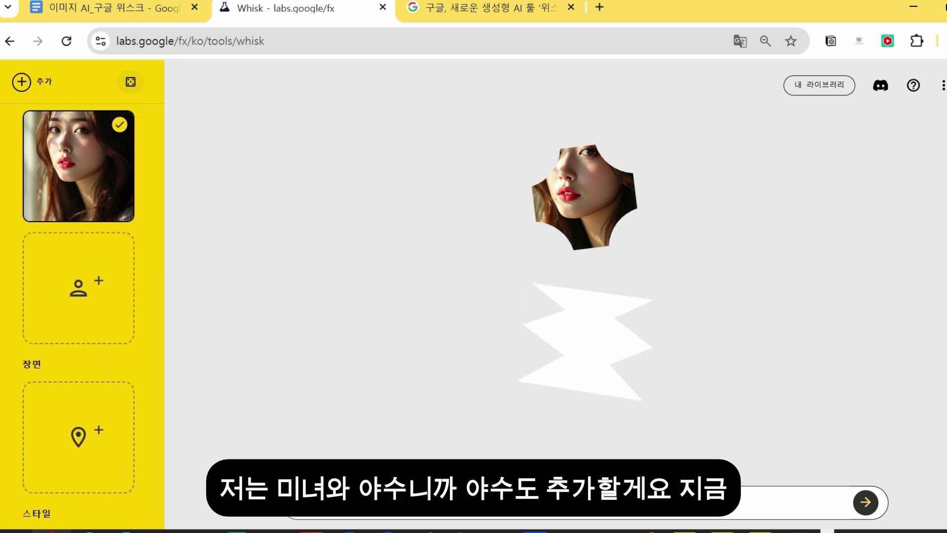
left_click_drag(0, 283, 72, 287)
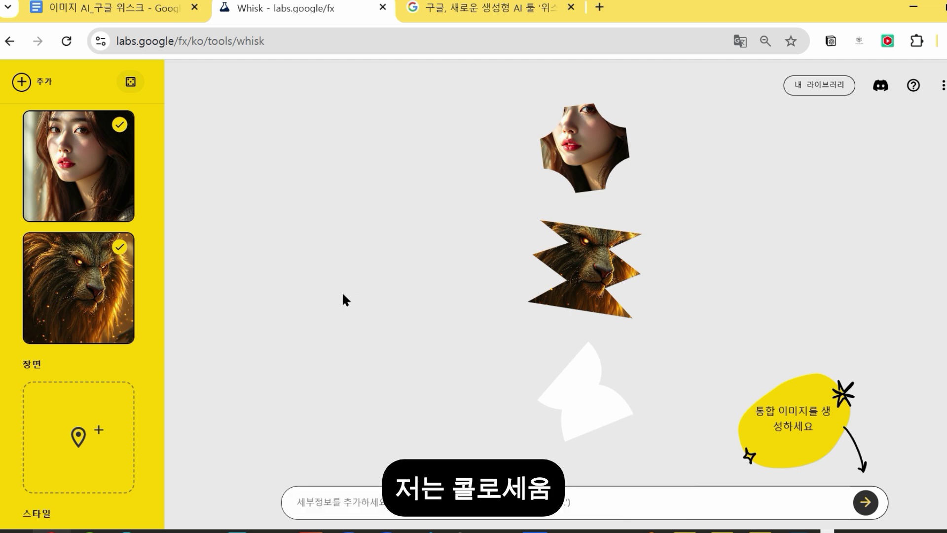
Add the Colosseum photo as the scene and the blue planet image as the style
left_click_drag(162, 395, 100, 425)
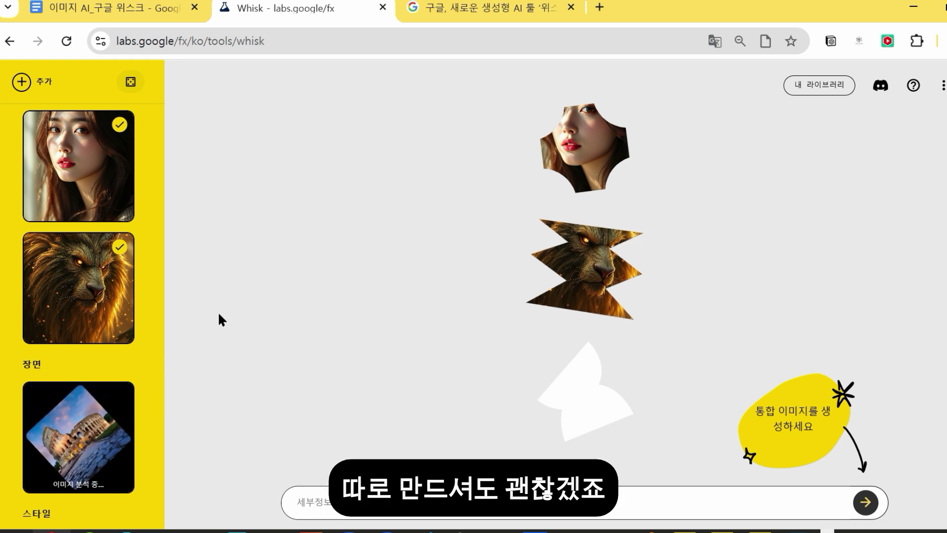
scroll(136, 346, "down", 3)
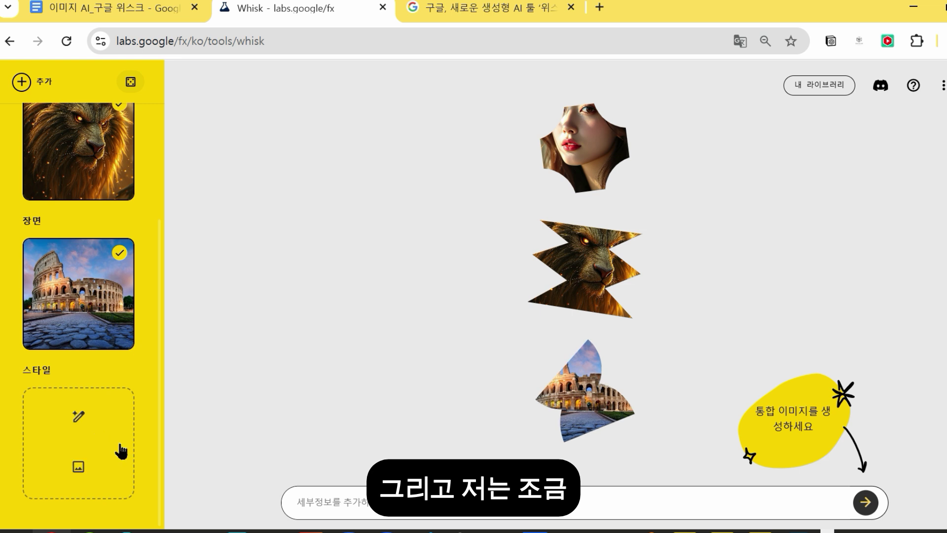
left_click_drag(257, 434, 93, 425)
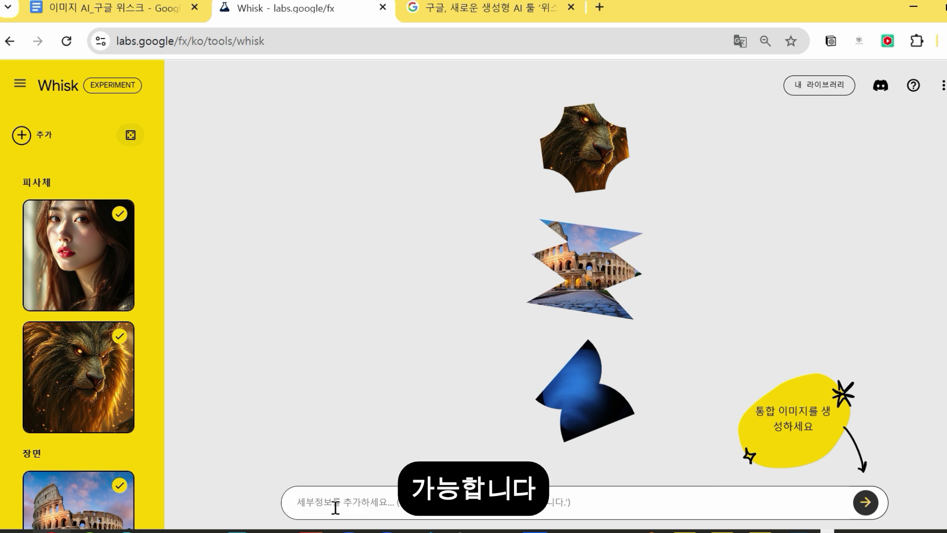
Generate images with the detail prompt "미녀와 야수가 콜로세움 앞에서 마주보며 춤을 추고 있습니다."
type("미녀와")
type(" 야수가 ㅋ콜로ㅅ")
type("세움 앞에")
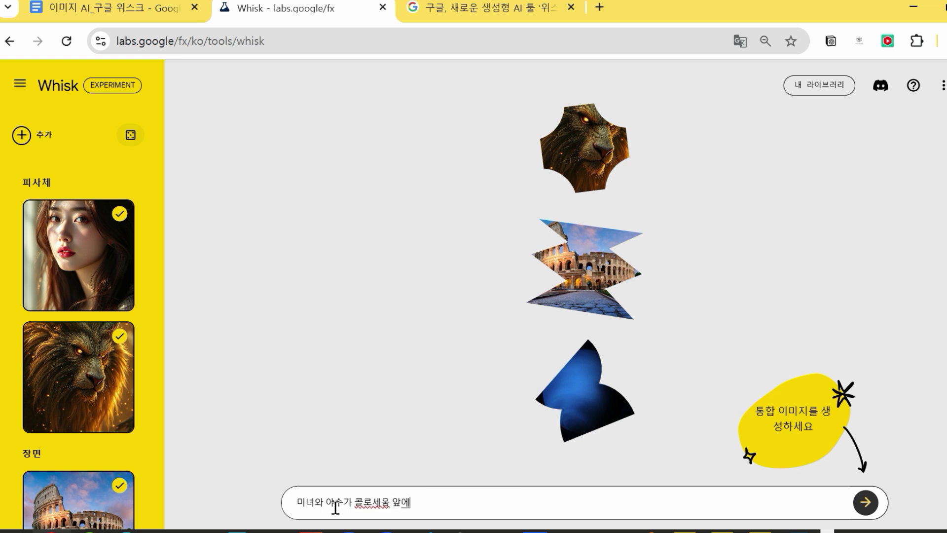
type("서")
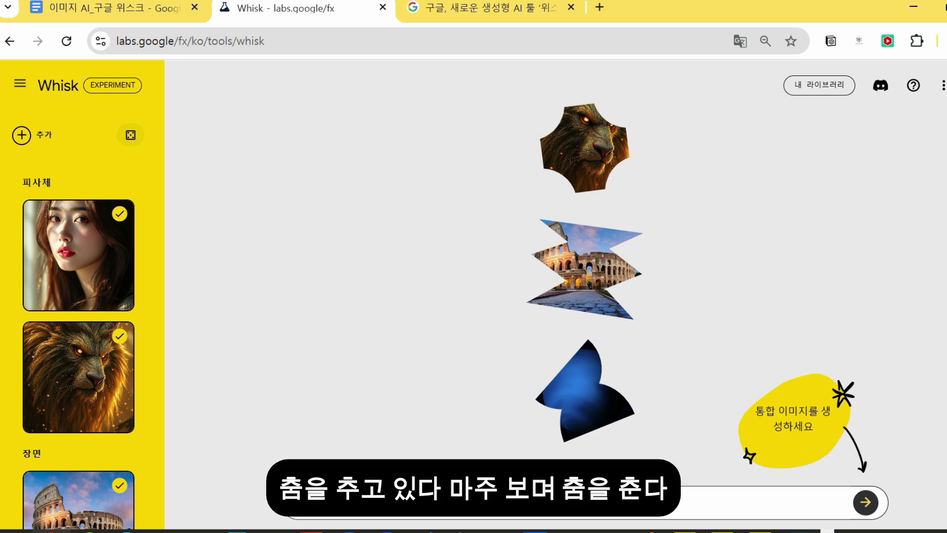
type(" 맞")
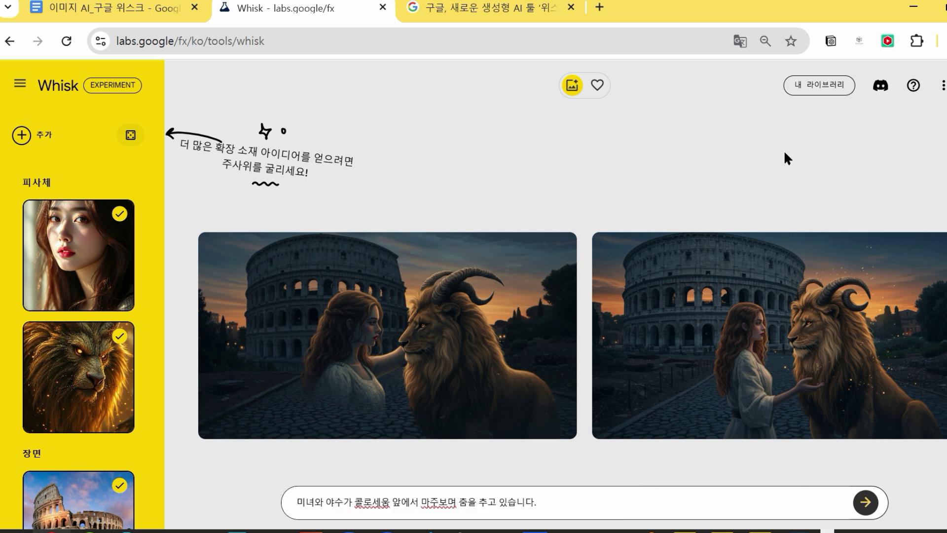
Remove the blue planet style image, regenerate with the same prompt, and view the style source 04.jpg for comparison
scroll(162, 292, "down", 4)
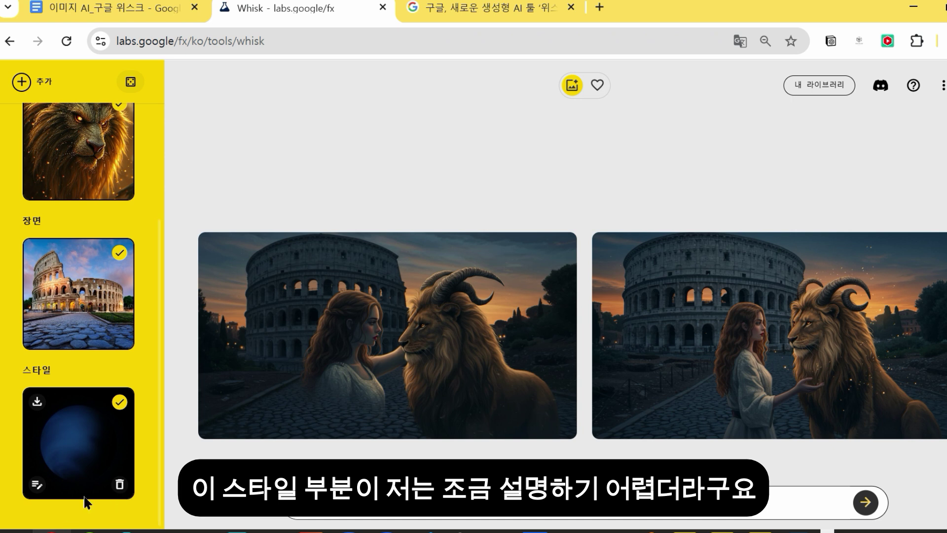
left_click(120, 485)
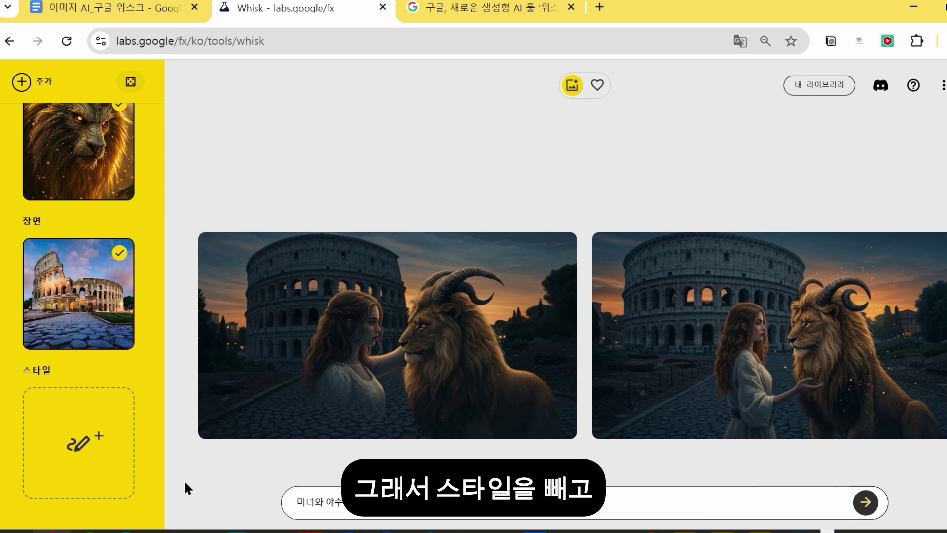
left_click(865, 502)
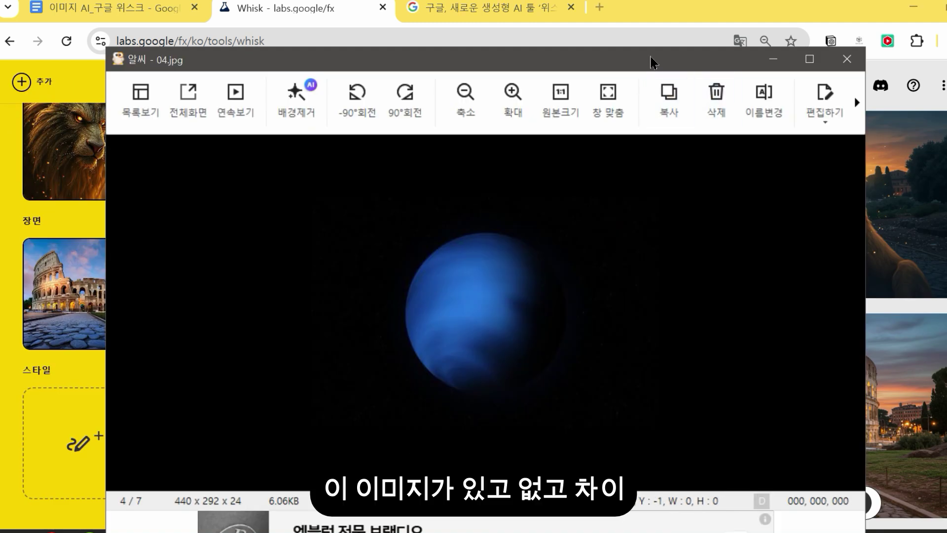
left_click(649, 59)
key("Escape")
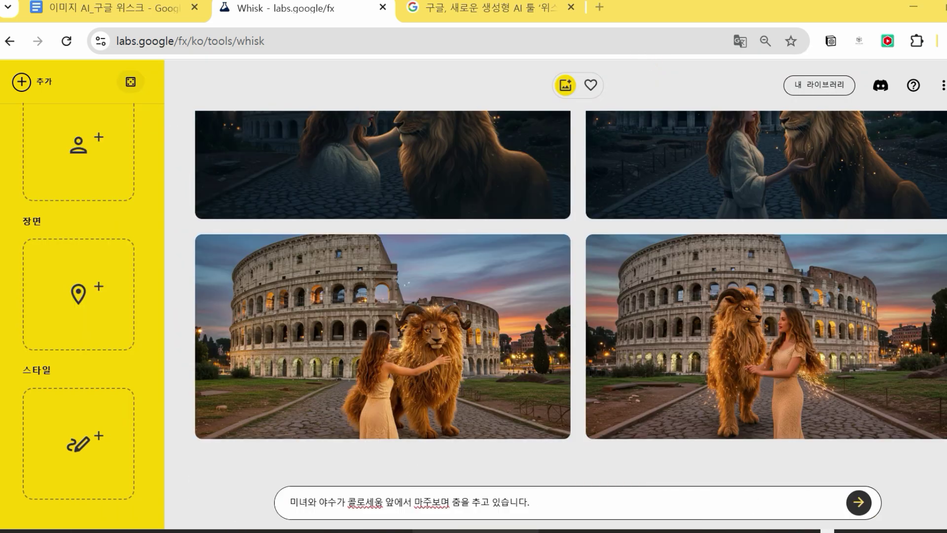
Add the flying corgi photo as the subject and the green illustration of a person lying on a yellow cat as the style
scroll(111, 345, "up", 3)
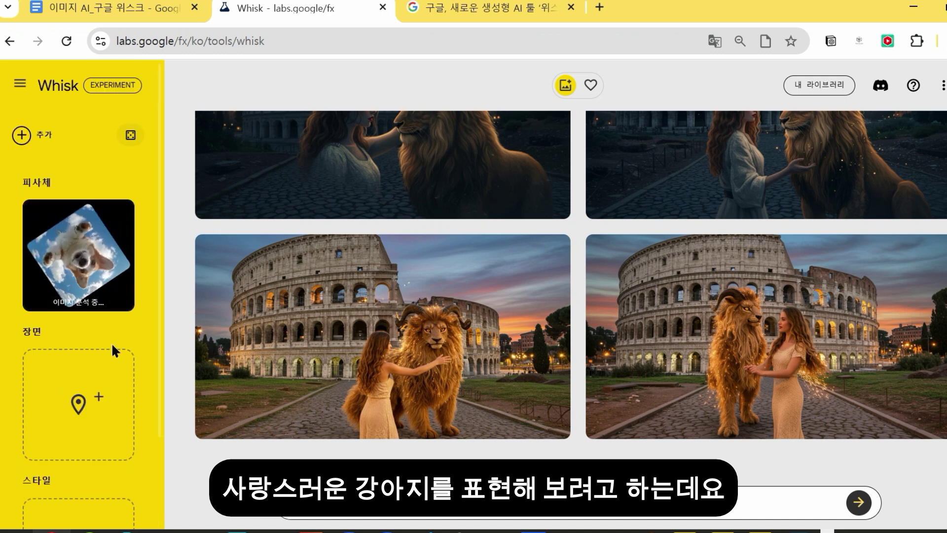
scroll(129, 346, "down", 3)
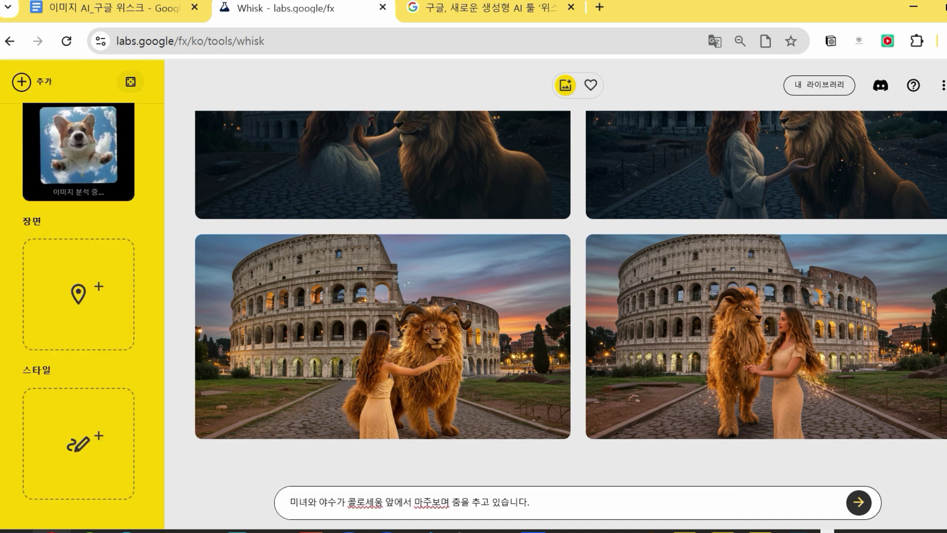
left_click_drag(1, 419, 83, 452)
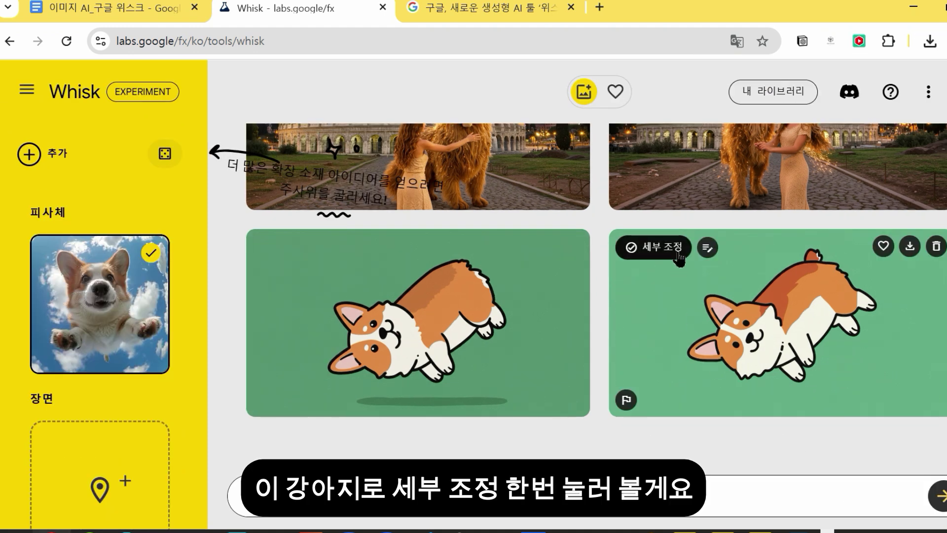
Refine the second generated cartoon corgi image with the detail prompt "강아지가 베개를 베고 누워 있"
left_click(656, 247)
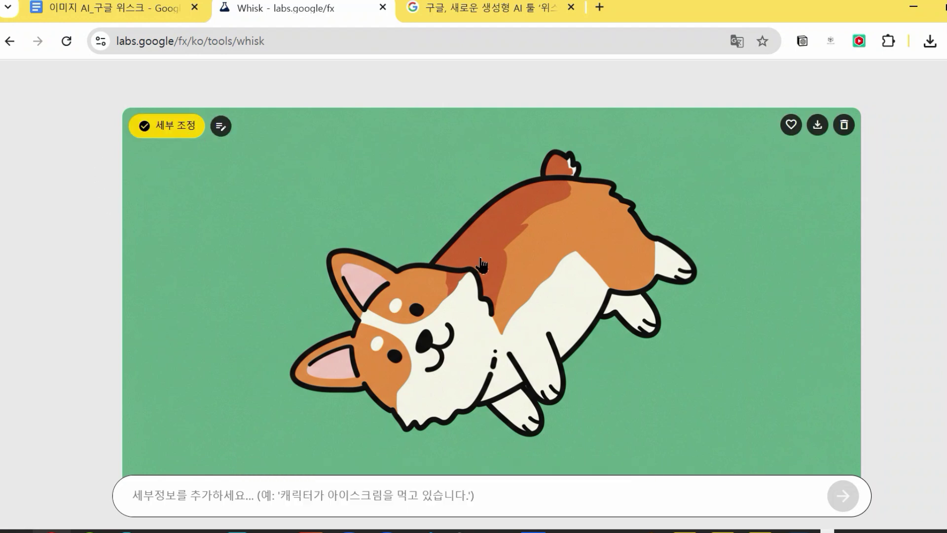
scroll(784, 301, "down", 2)
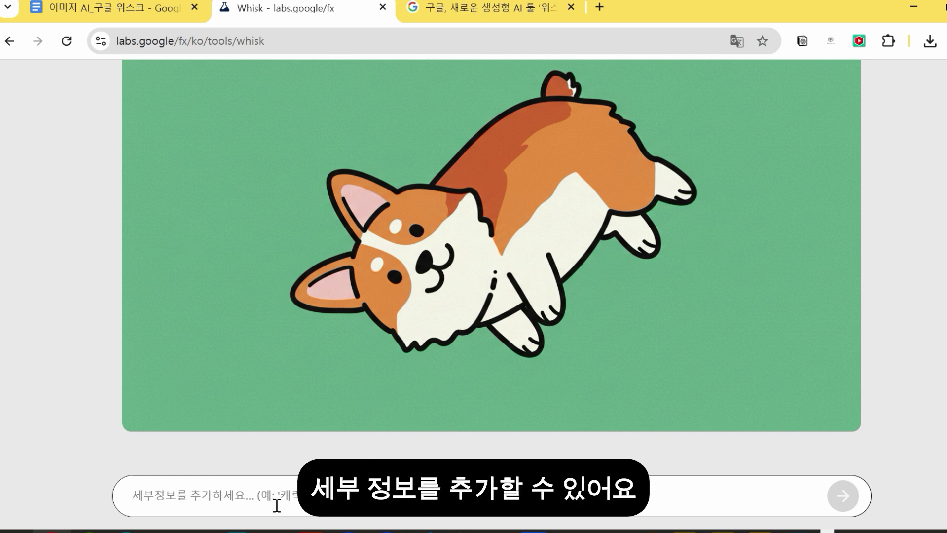
type("의")
key("BackSpace")
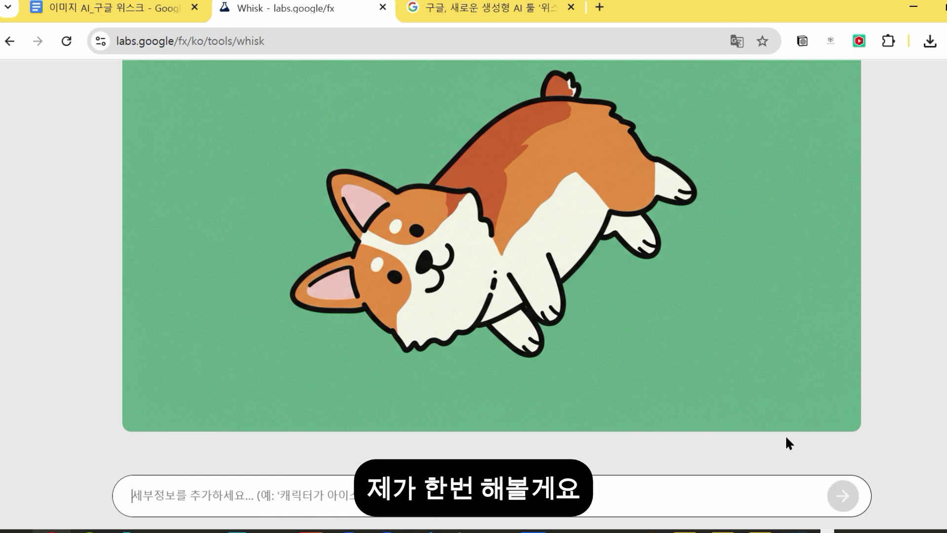
type("강아지가 메")
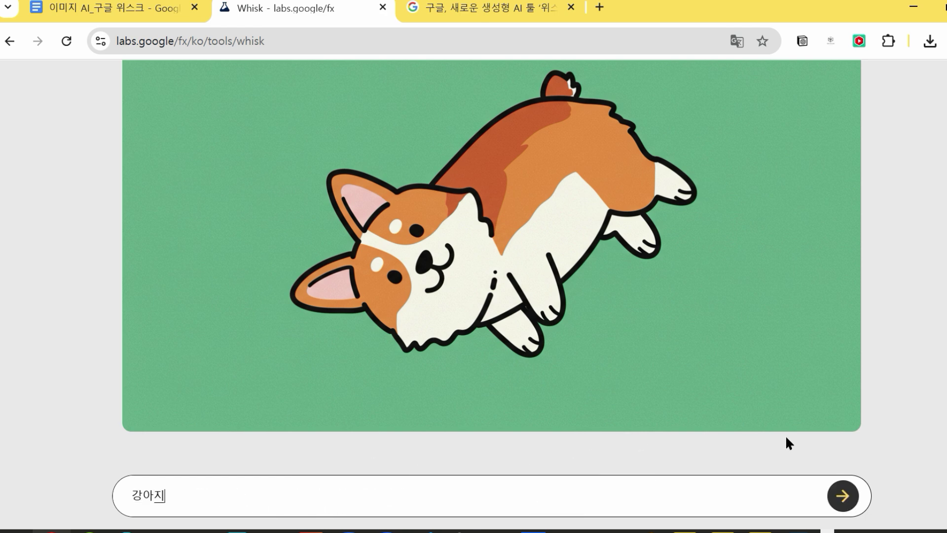
type("ㄱ")
key("BackSpace")
key("BackSpace")
type("베개를 베고 누워 있")
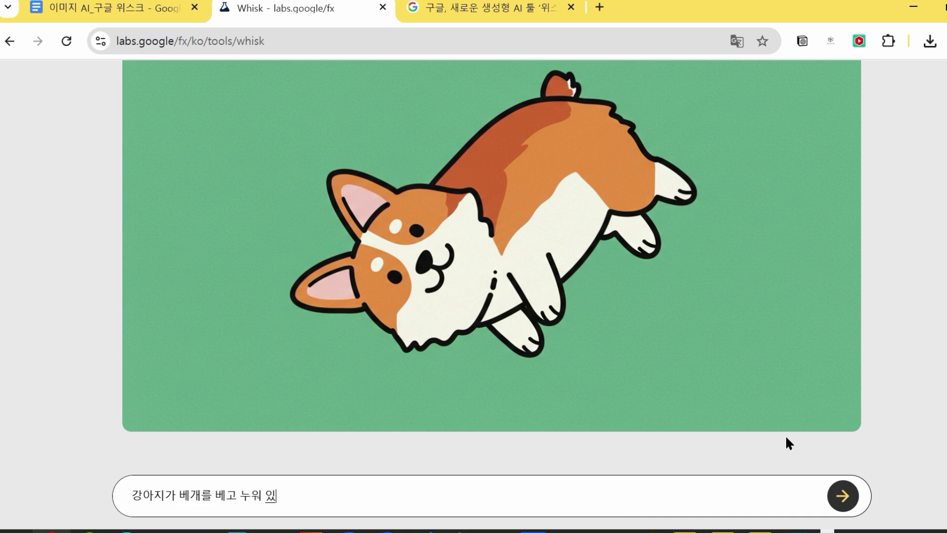
key("Return")
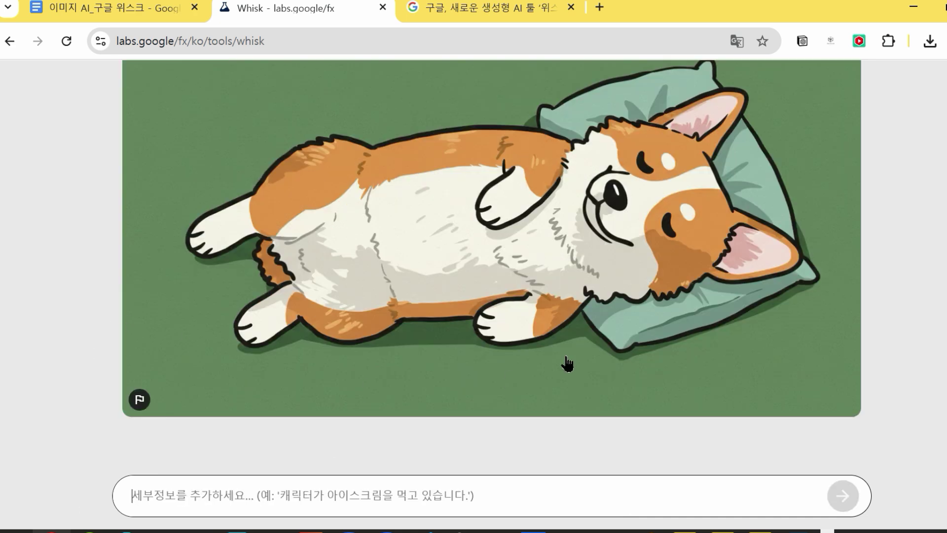
Inspect the generation prompt of the original green-background cartoon corgi image and close it
scroll(630, 290, "up", 5)
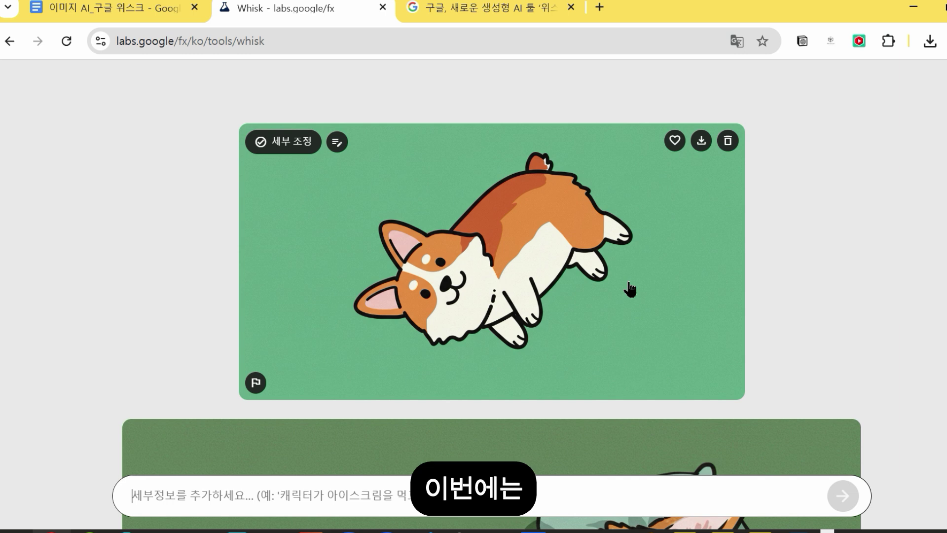
left_click(636, 280)
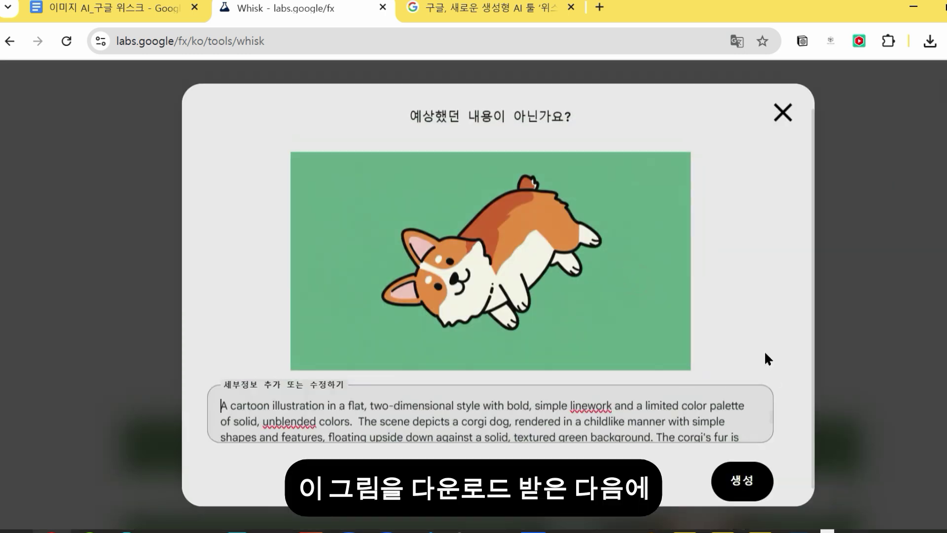
left_click(781, 113)
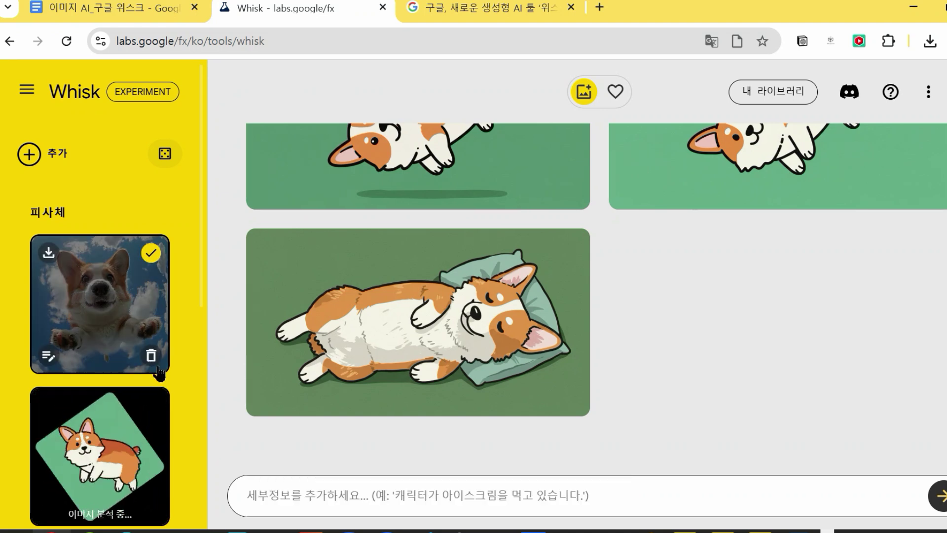
Replace the corgi photo with the cartoon corgi image as the only subject and check which source images are selected
left_click_drag(105, 454, 176, 279)
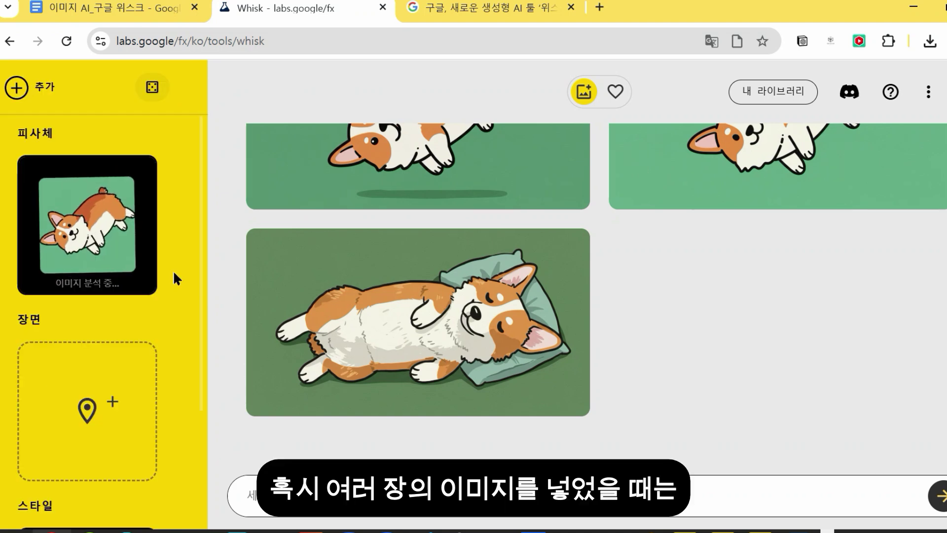
scroll(176, 274, "down", 3)
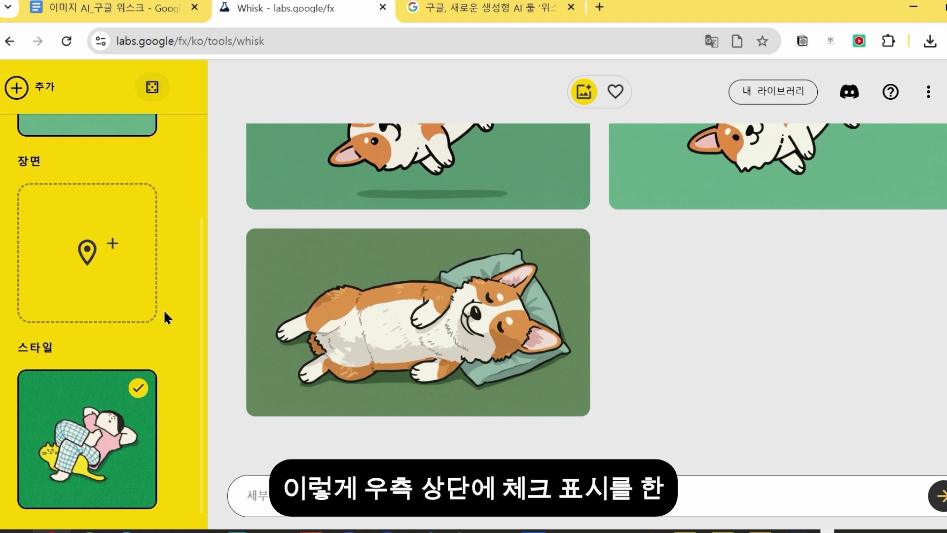
scroll(167, 317, "down", 1)
scroll(526, 345, "up", 4)
scroll(168, 281, "up", 2)
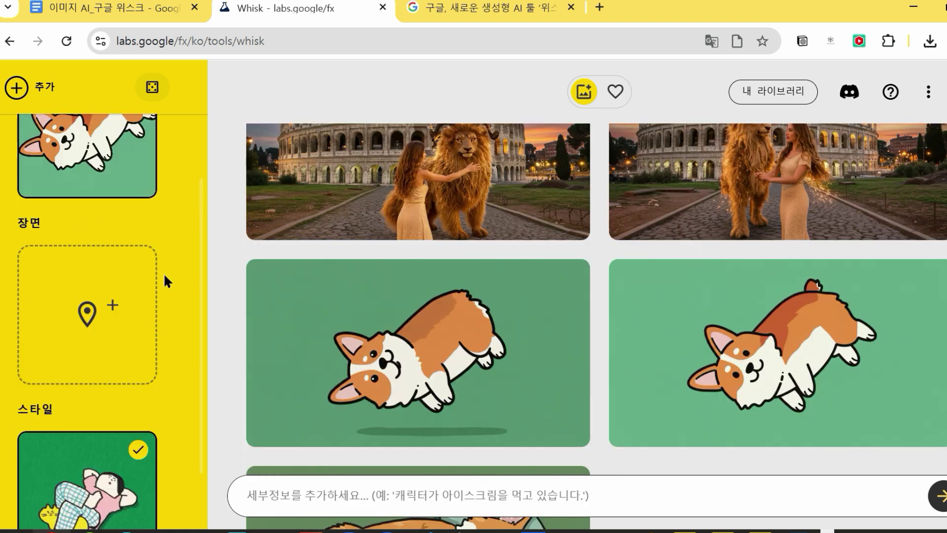
scroll(164, 276, "up", 3)
Generate images with the detail prompt "강아지가 하늘 위로 점프합니다"
scroll(163, 276, "down", 5)
scroll(419, 345, "down", 5)
left_click(493, 481)
type("강아지가 하늘 위로 점프합ㄴ")
type("다")
key("Return")
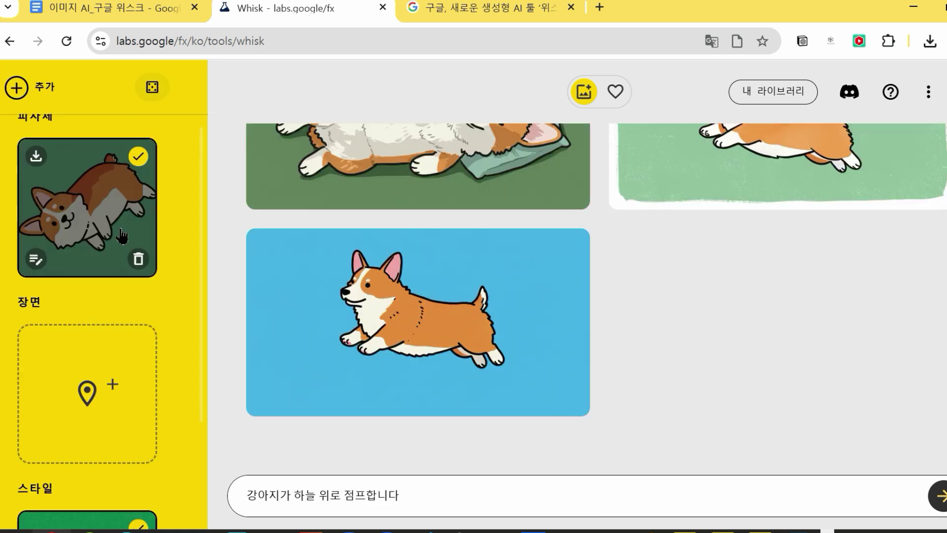
Compare the generated jumping corgi images with the subject and style source images
scroll(120, 236, "up", 2)
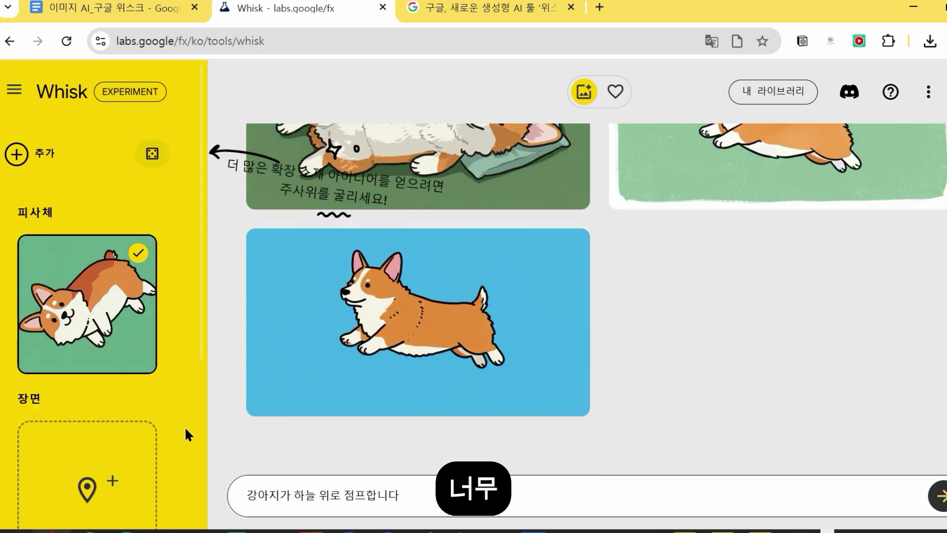
mouse_move(140, 330)
scroll(140, 330, "down", 3)
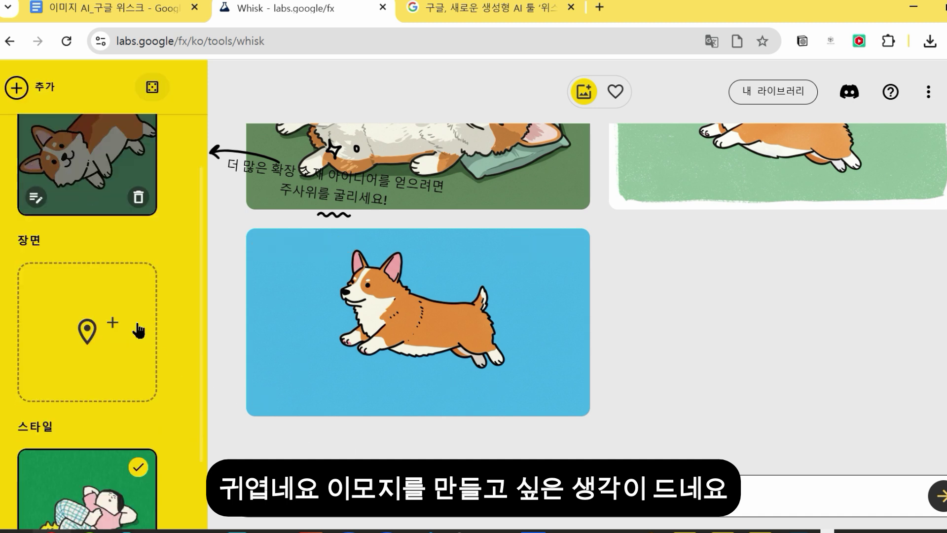
scroll(150, 327, "up", 2)
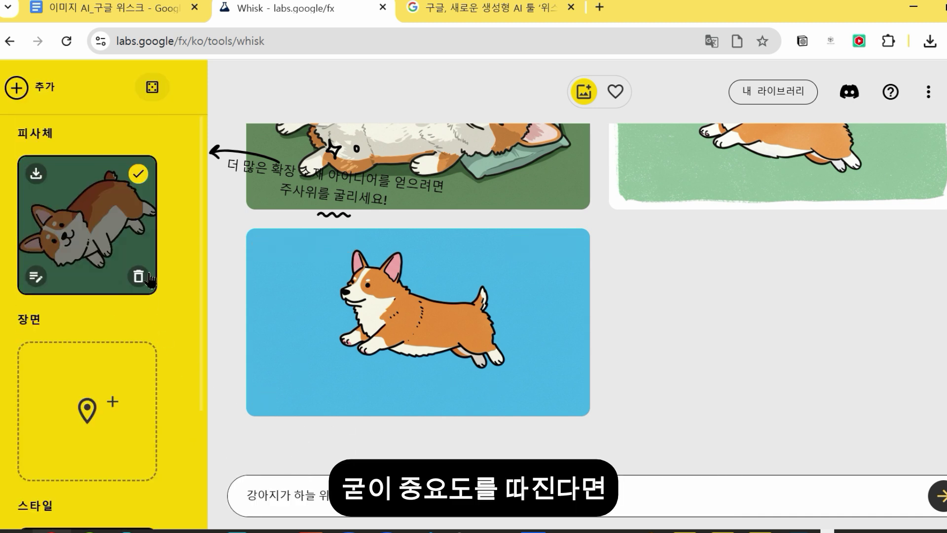
mouse_move(123, 261)
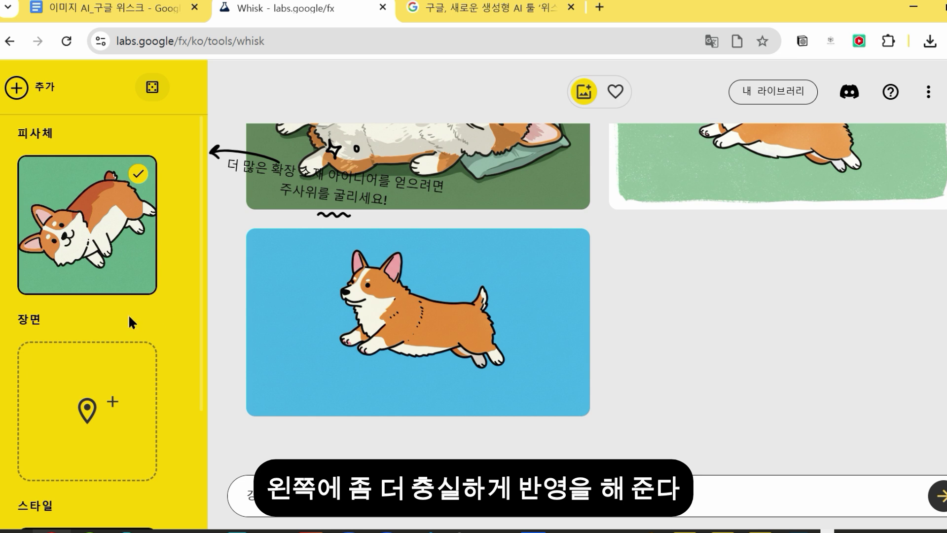
scroll(804, 429, "up", 3)
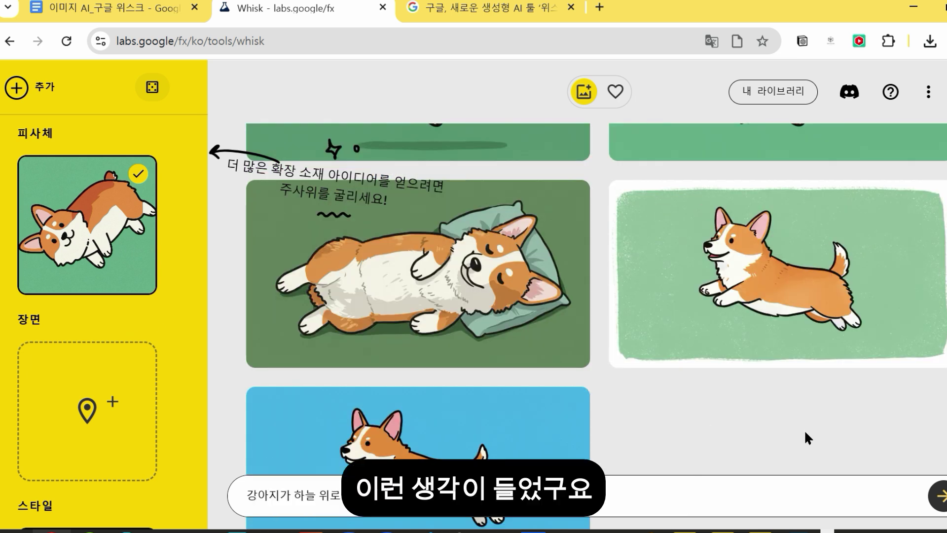
scroll(804, 434, "up", 5)
scroll(804, 434, "down", 5)
Open the personal library and browse the earlier Whisk images of the woman in the office, flower field and village
left_click(772, 91)
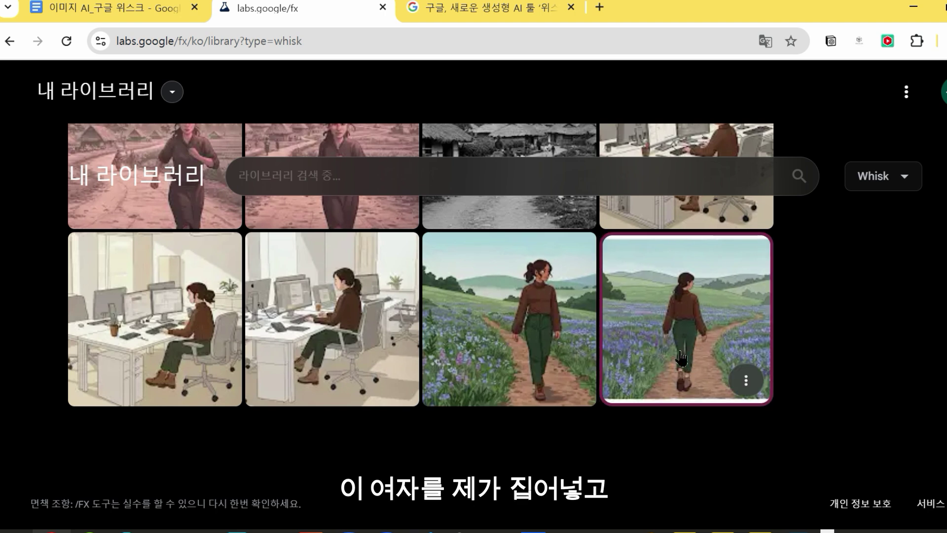
scroll(530, 386, "up", 2)
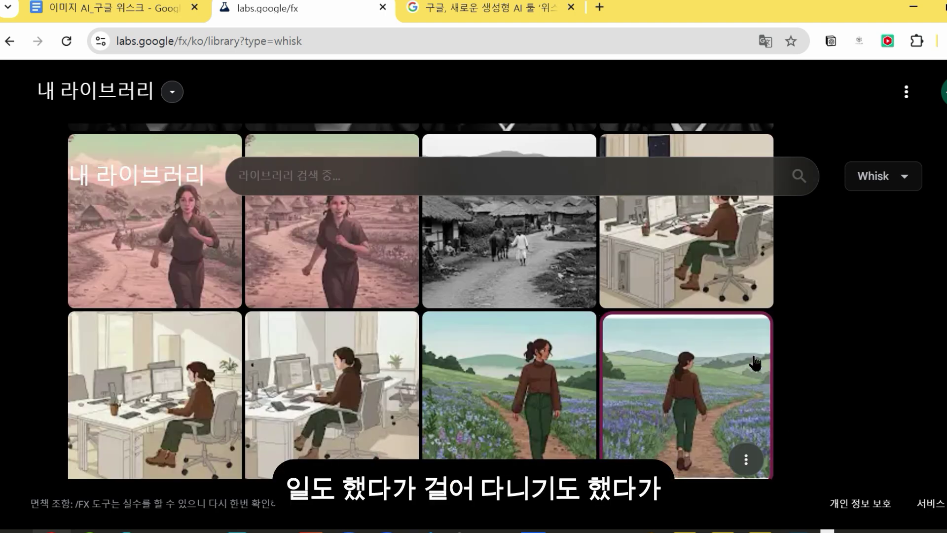
scroll(799, 343, "up", 2)
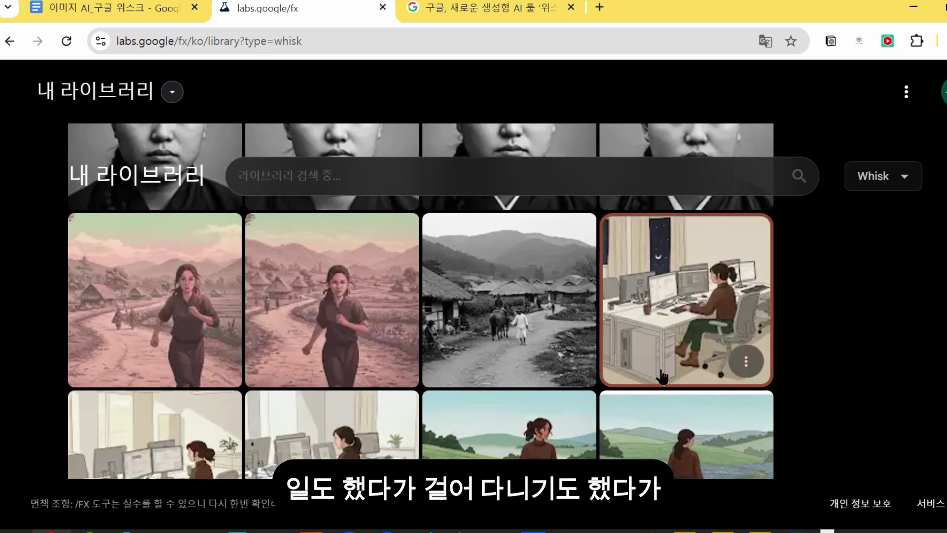
scroll(647, 353, "down", 4)
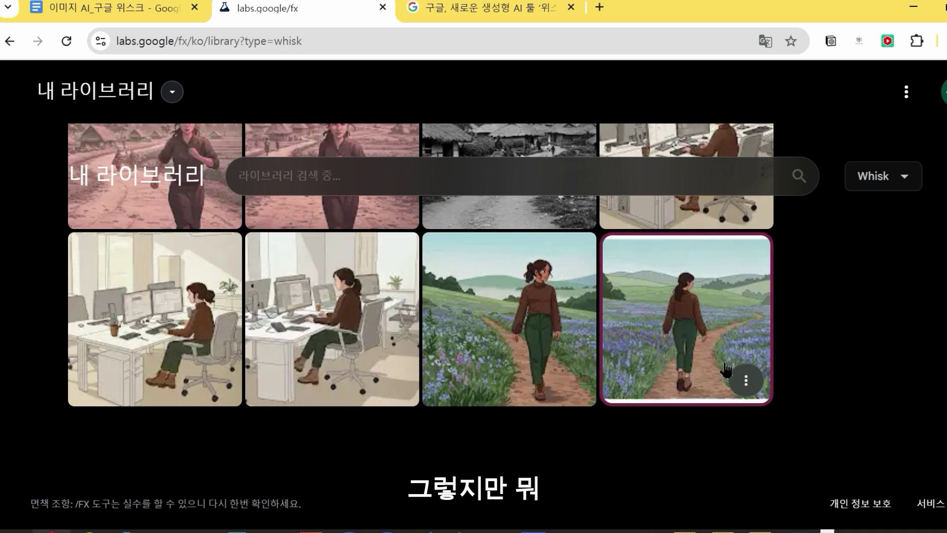
scroll(822, 413, "up", 2)
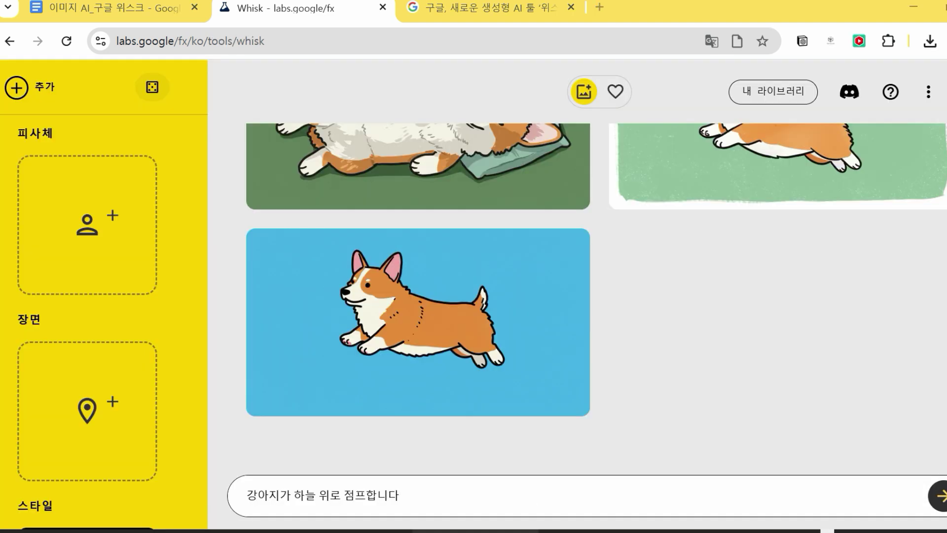
Add the black-and-white wristwatch photo as the subject and generate a scene image from the text "the great ocean"
left_click_drag(5, 274, 122, 246)
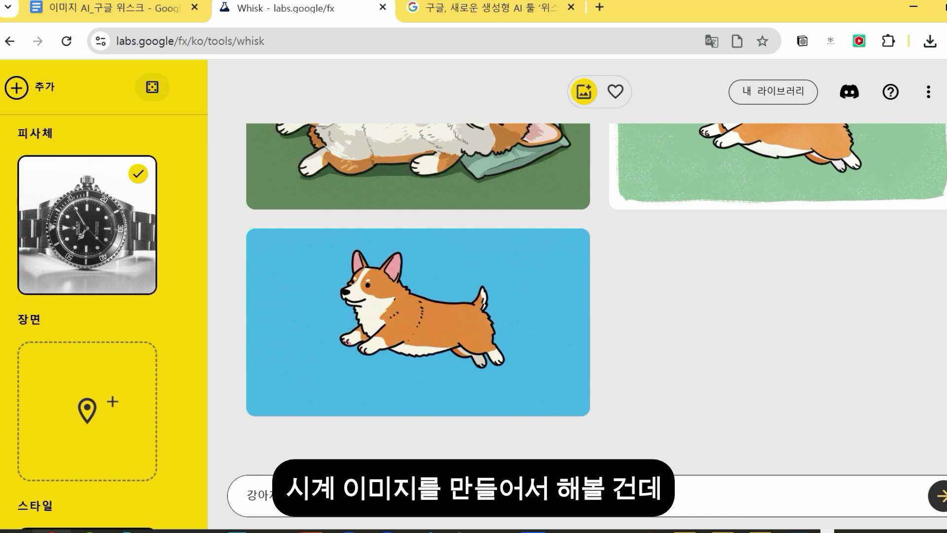
scroll(167, 284, "down", 2)
mouse_move(38, 387)
left_click(89, 294)
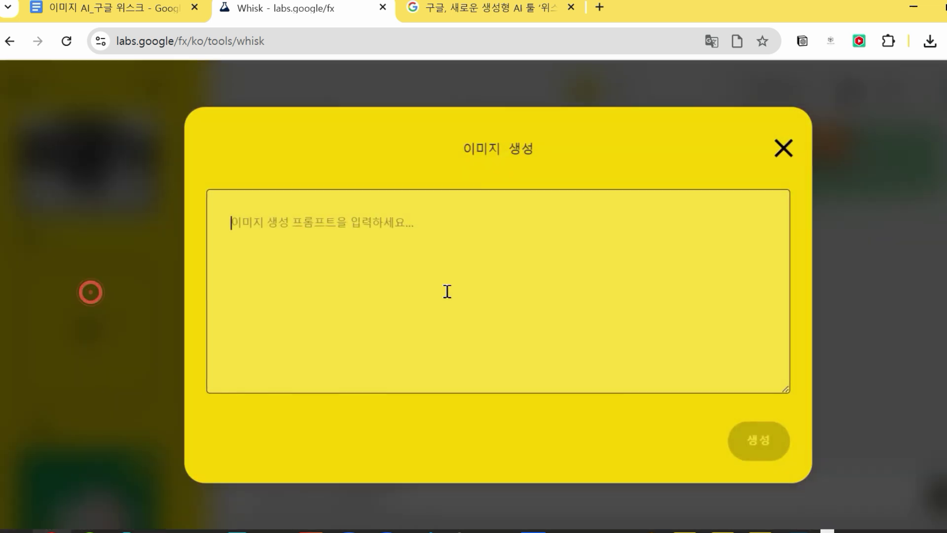
left_click(452, 252)
type("시")
key("BackSpace")
type("the great ocean")
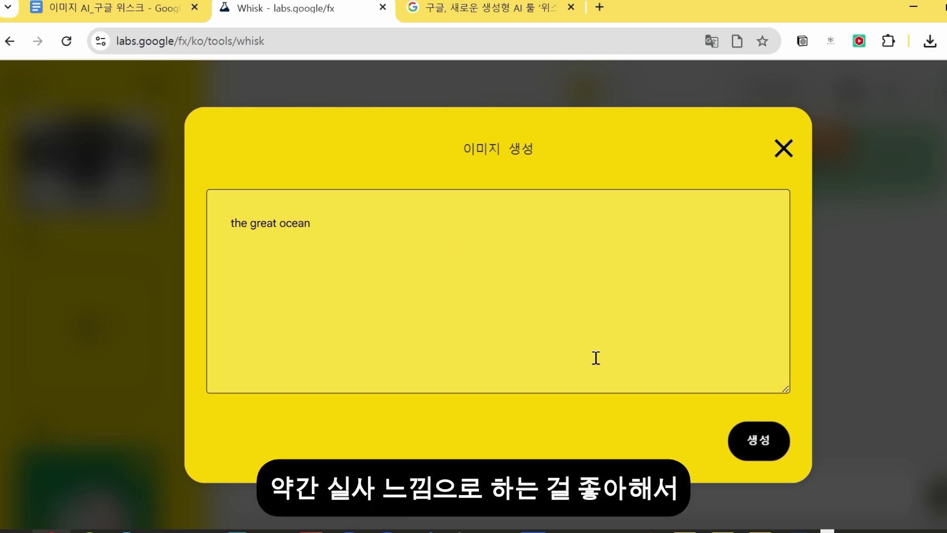
left_click(758, 440)
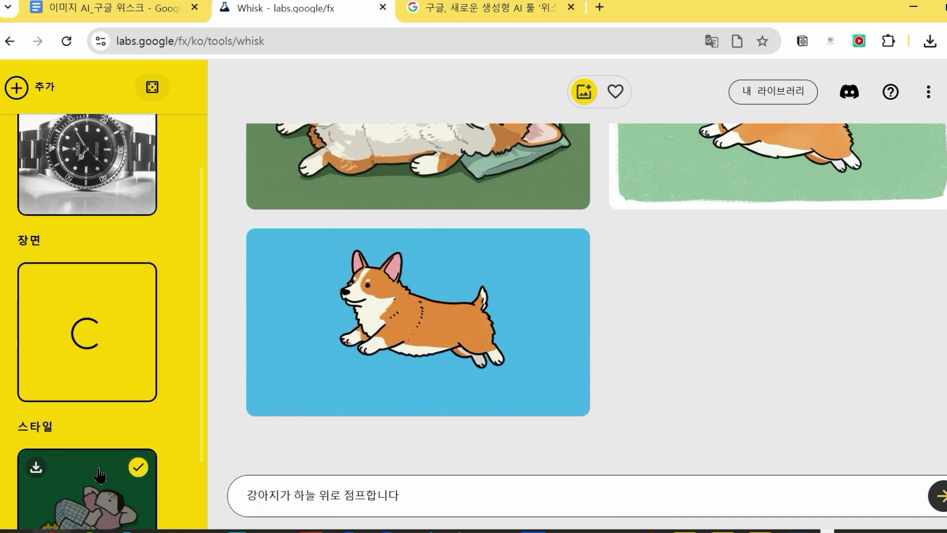
Remove the green illustration from the style, keeping the watch subject and ocean scene selected
scroll(133, 466, "down", 2)
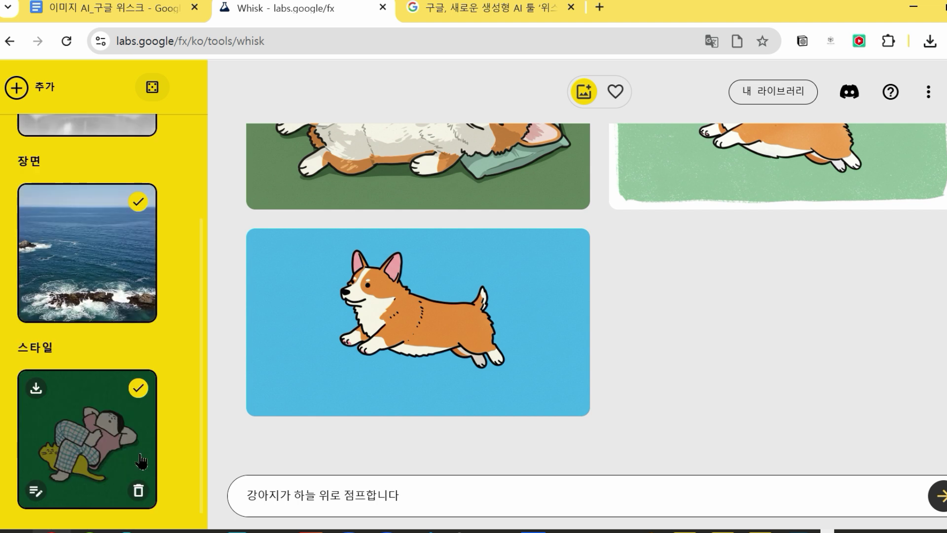
left_click(138, 490)
scroll(193, 407, "up", 2)
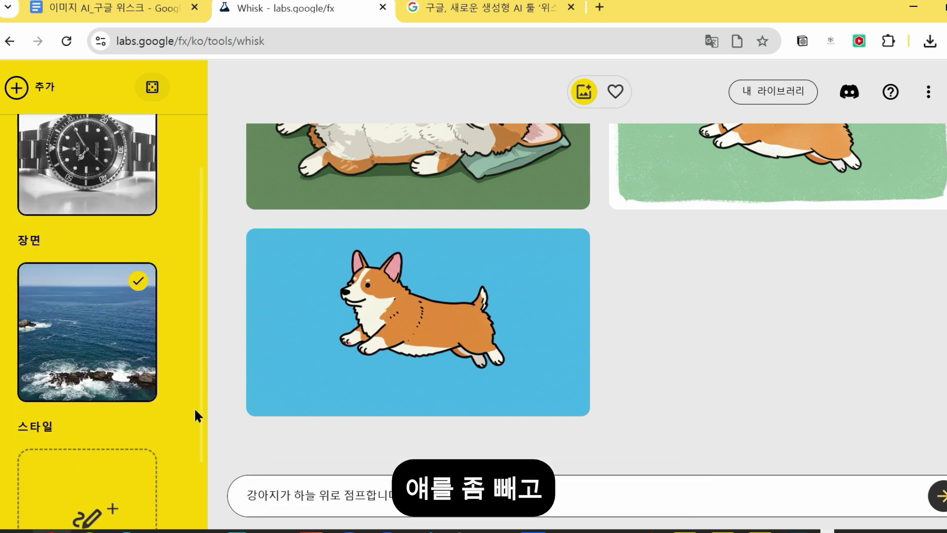
scroll(193, 407, "down", 2)
scroll(191, 408, "up", 2)
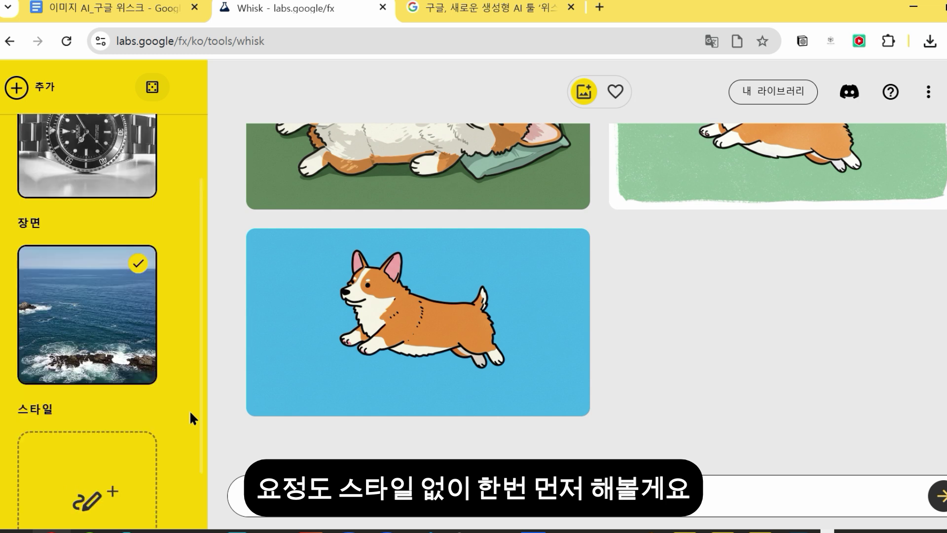
Generate images with the detail prompt "바다에 빠진 시계. water splash"
key("BackSpace")
type("바다에 빠진 시계. water splash")
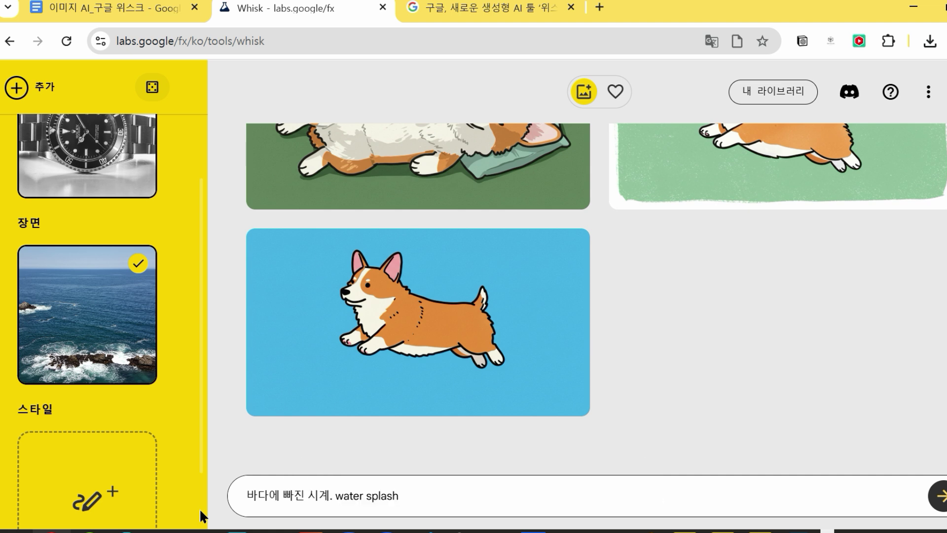
key("Return")
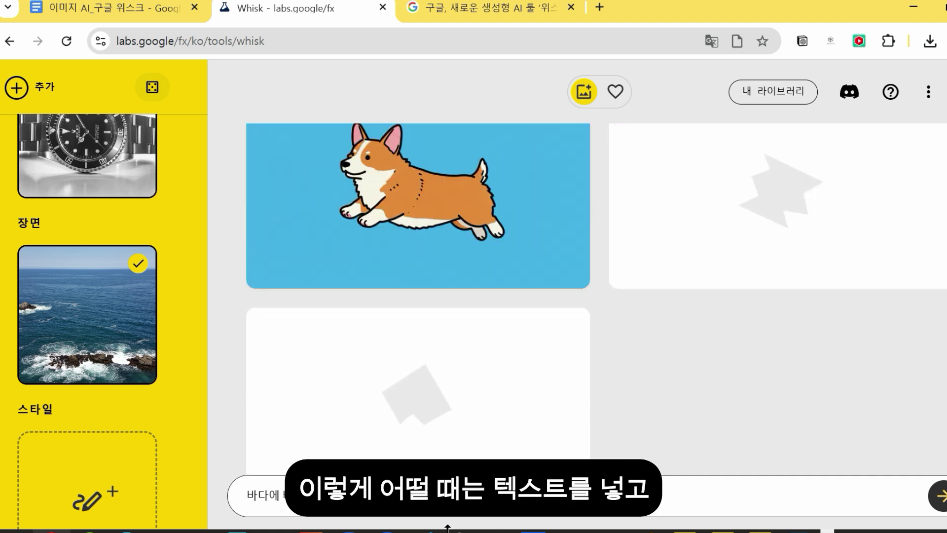
Review the generated images of the watch in the sea and inspect the editable description of the one with the dark rocks
scroll(91, 459, "down", 2)
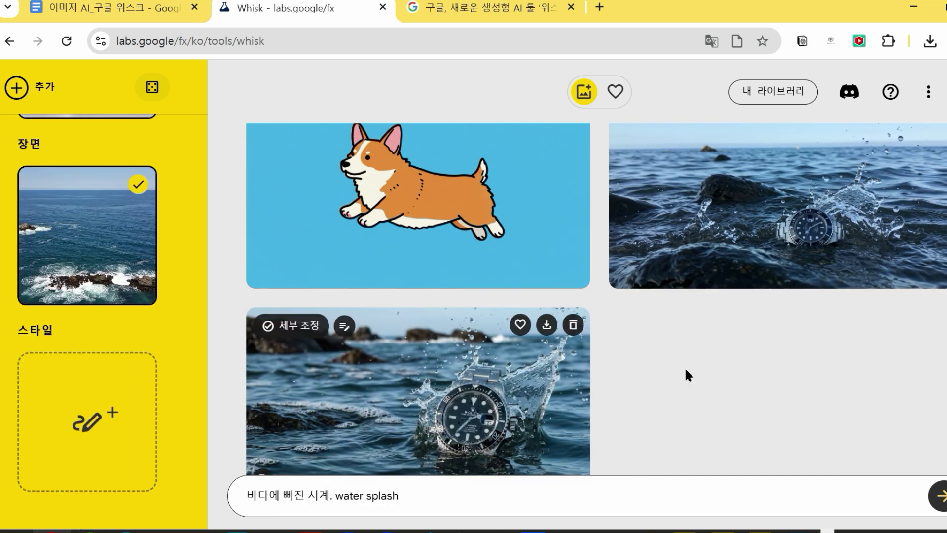
scroll(782, 343, "up", 1)
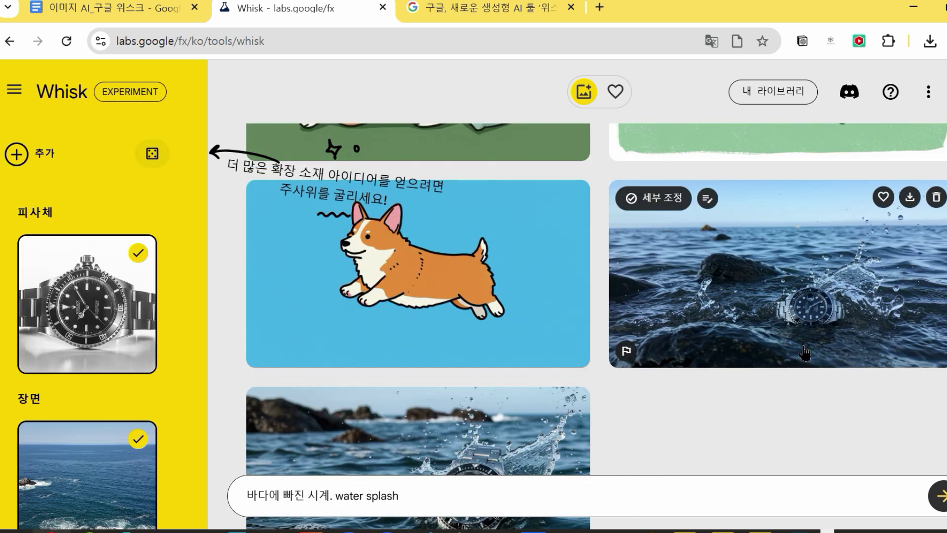
left_click(837, 316)
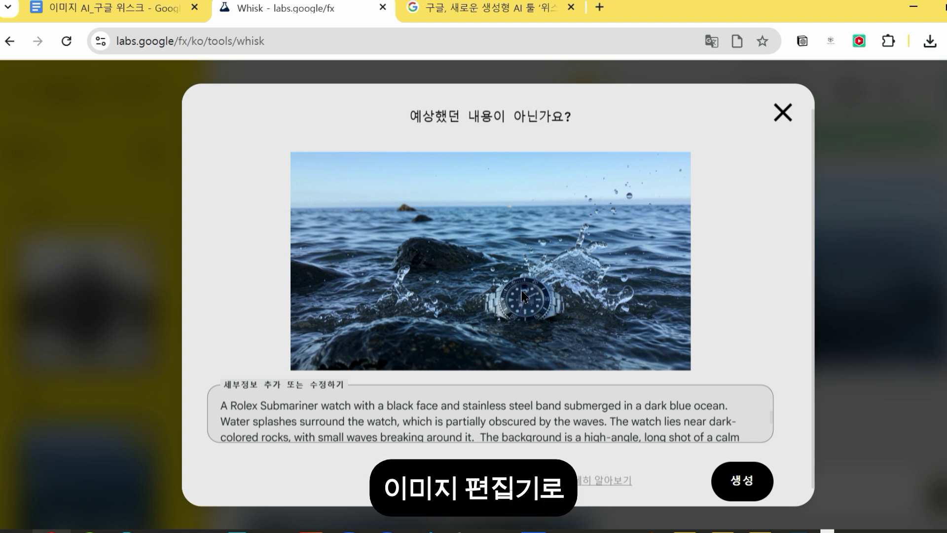
left_click(784, 117)
Switch to the Google Docs notes and read the section on copyright ethics and the use of real people's images
scroll(755, 350, "up", 2)
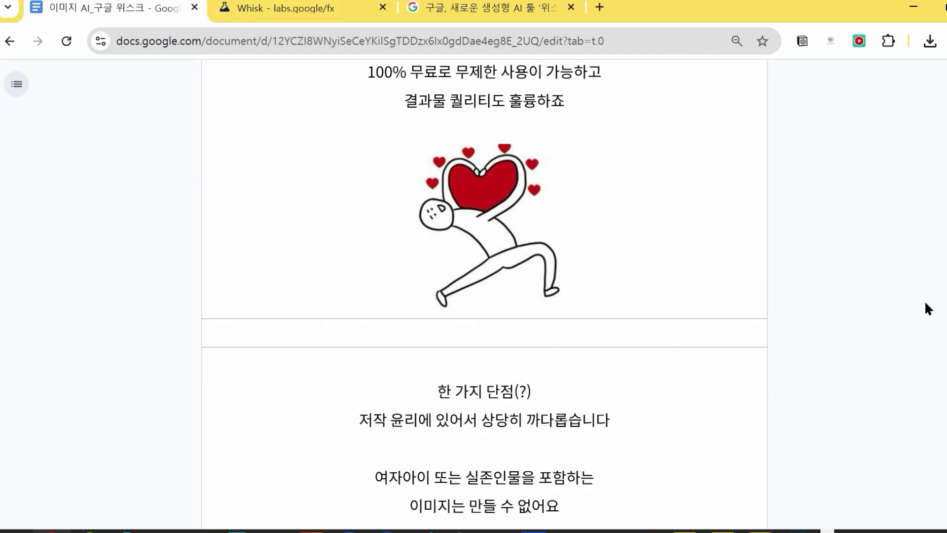
scroll(925, 303, "down", 4)
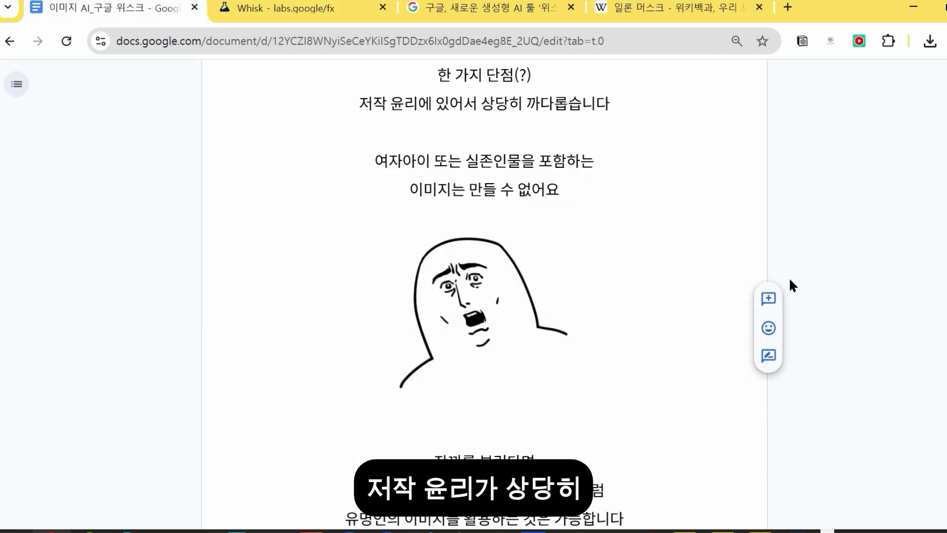
scroll(898, 259, "down", 3)
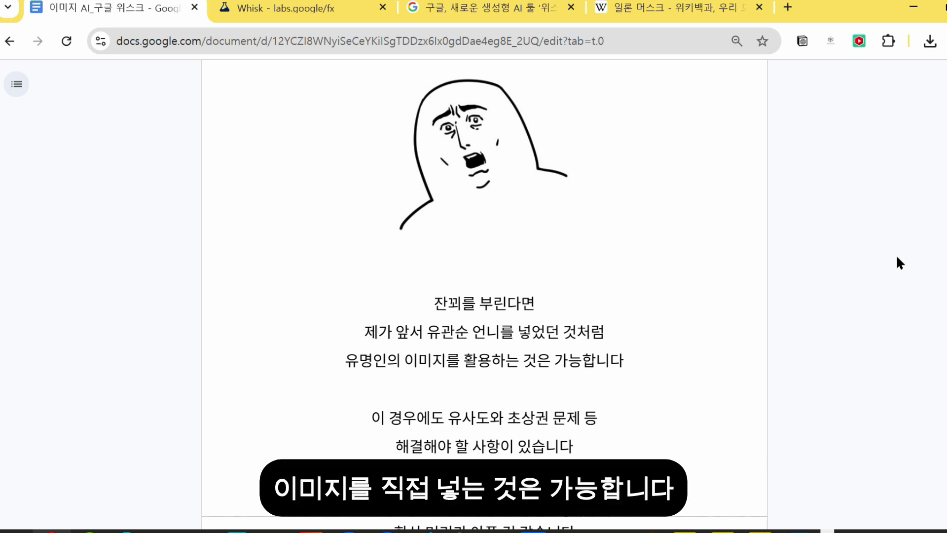
scroll(896, 255, "down", 3)
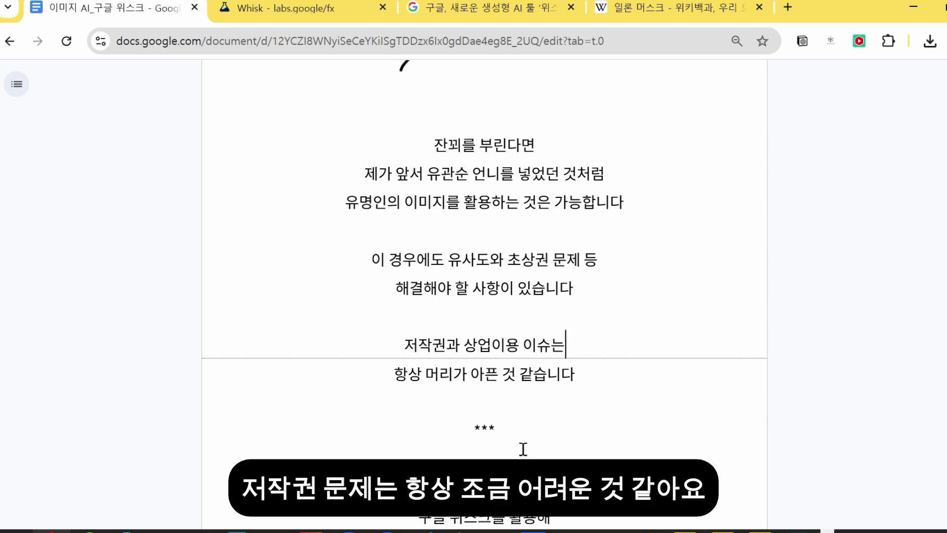
left_click(537, 440)
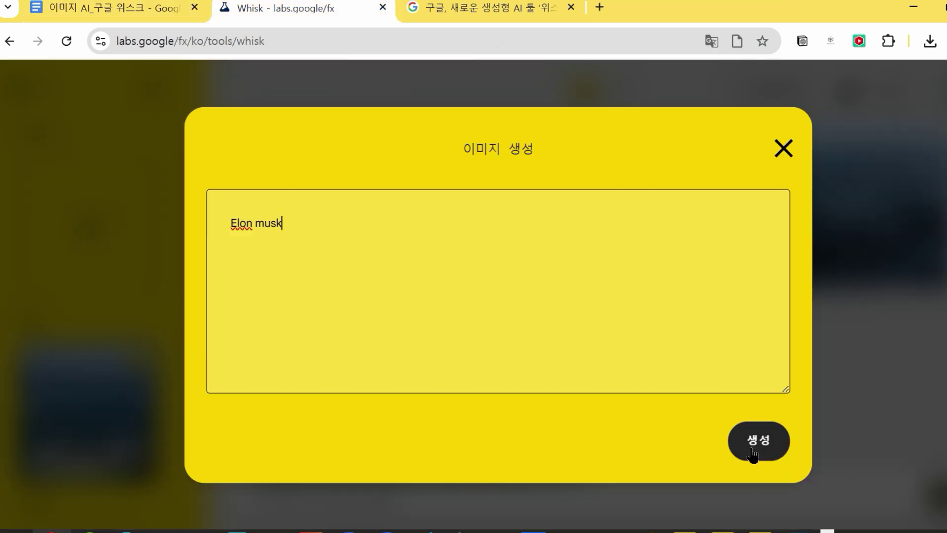
Try to generate a subject image in Whisk from the text "Elon musk" and consult the FAQ information about the request
left_click(761, 439)
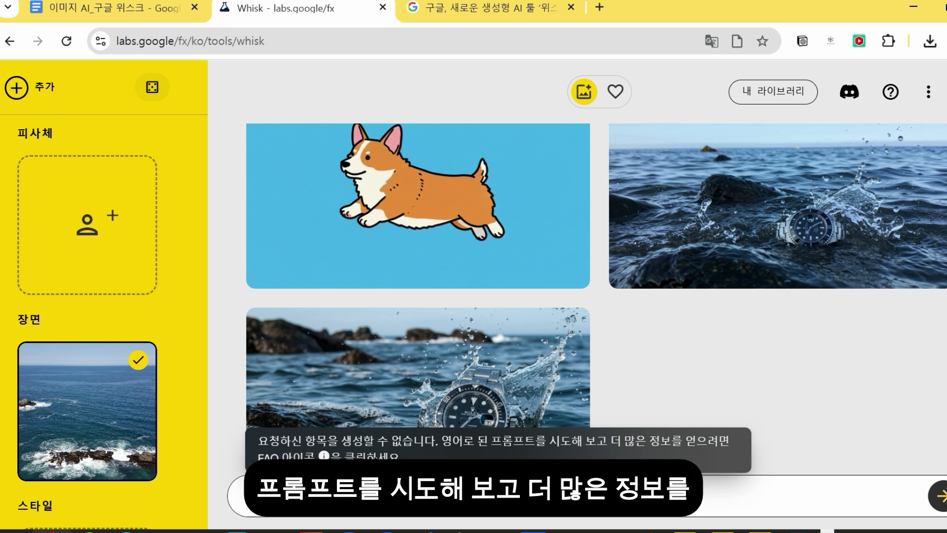
left_click(324, 456)
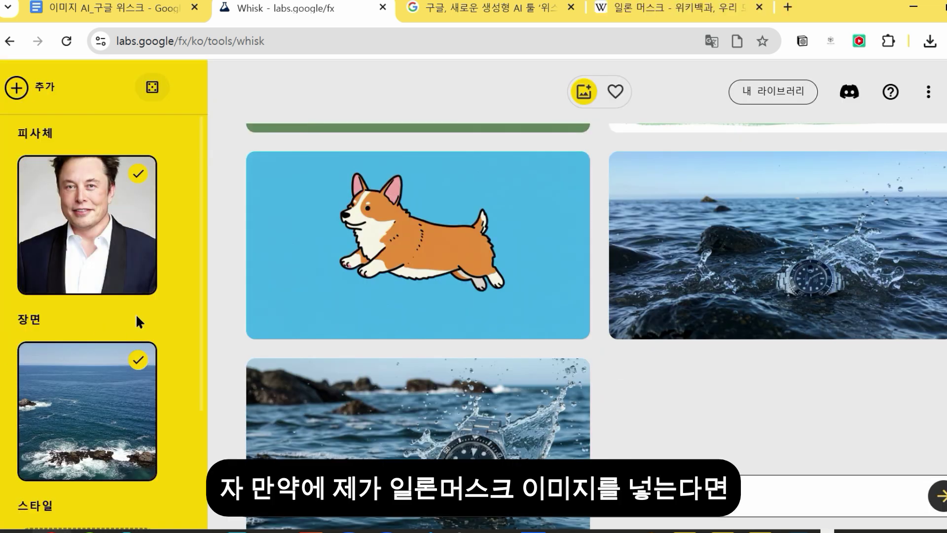
Change the detail prompt to "바다에 빠진 남자" and generate images from the Elon Musk photo and the ocean scene
left_click_drag(401, 494, 304, 490)
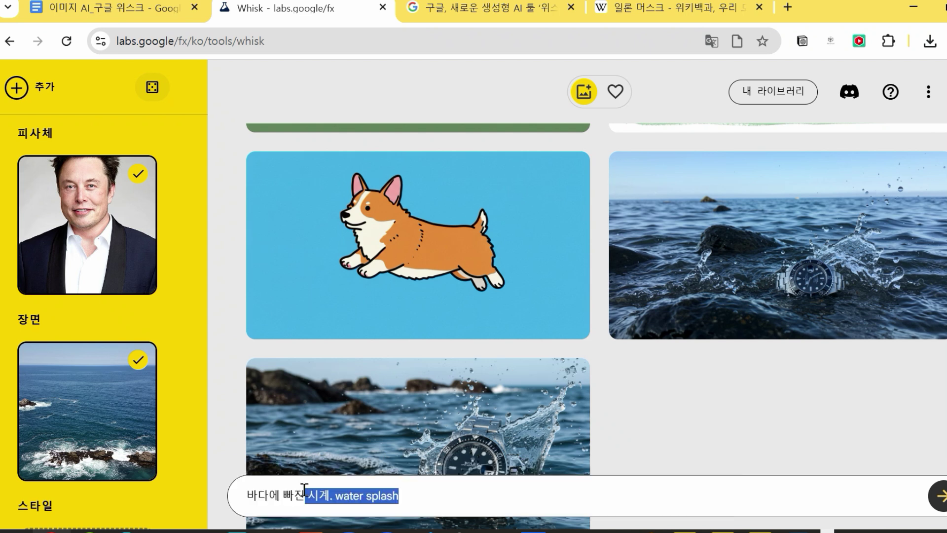
type("s님자")
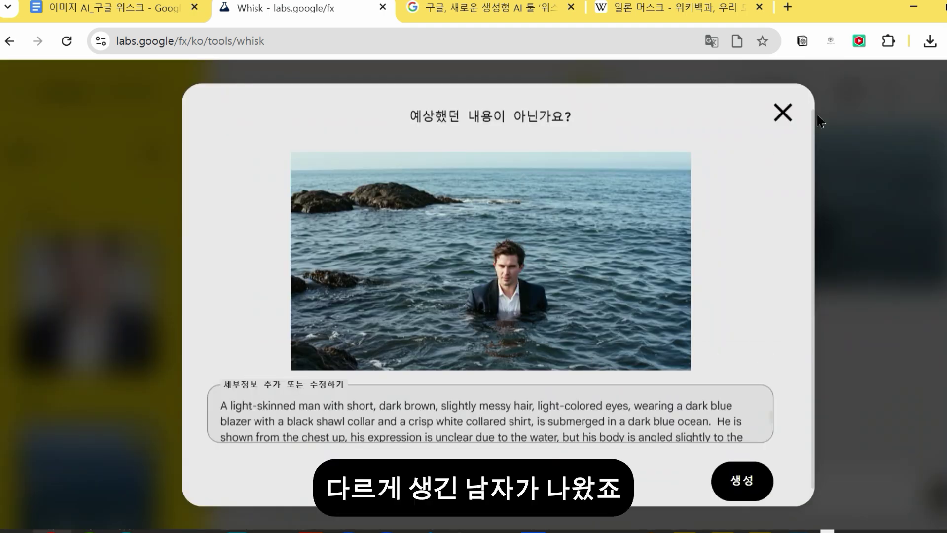
Inspect the full editable description of a generated man-in-the-sea image, close it, and return to the Google Docs notes
left_click_drag(266, 422, 740, 481)
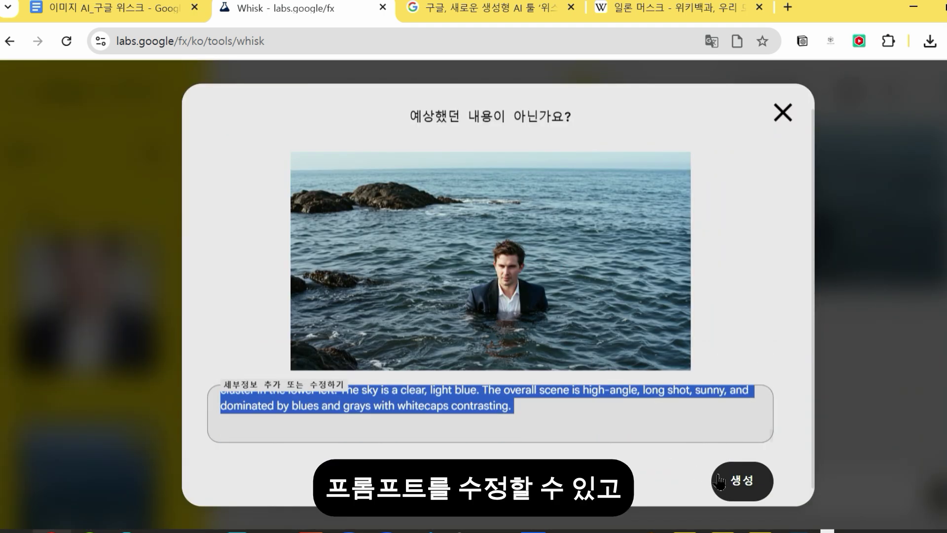
left_click(635, 423)
left_click(782, 112)
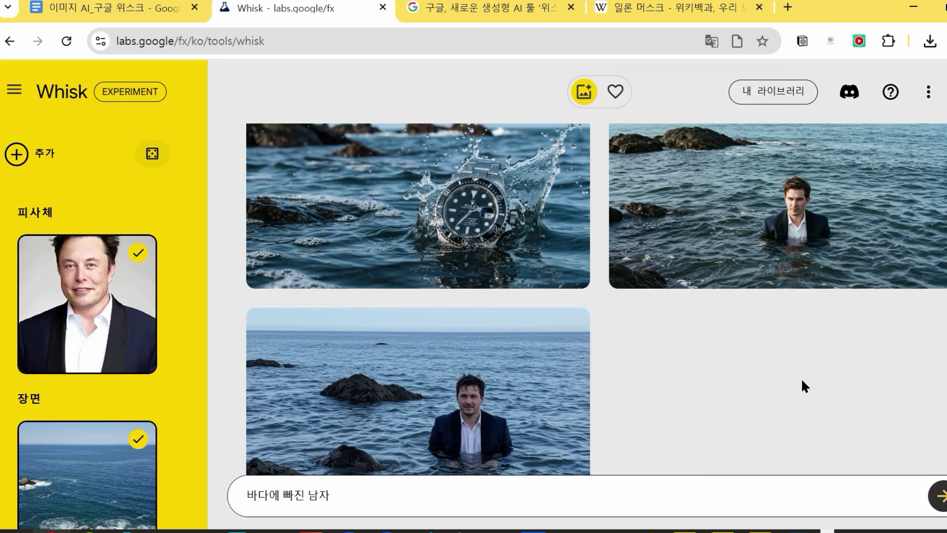
left_click(150, 6)
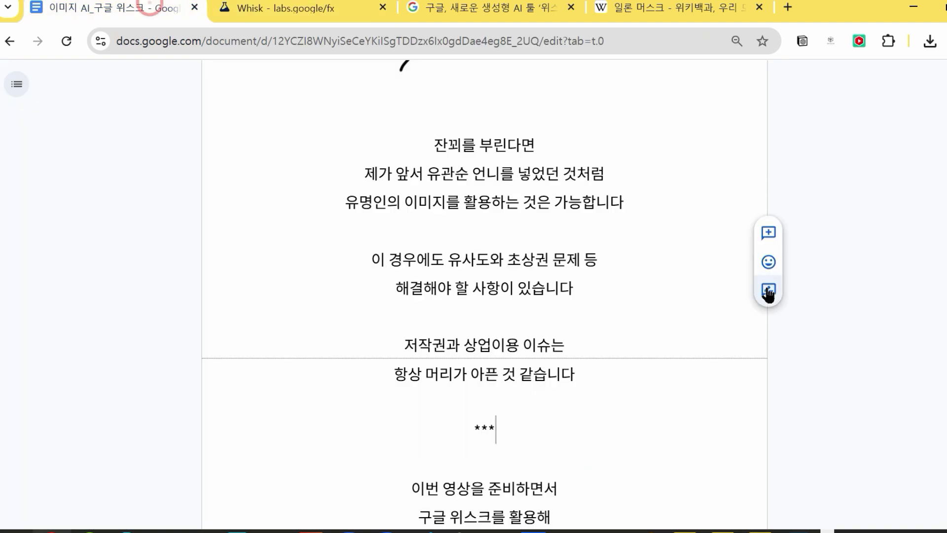